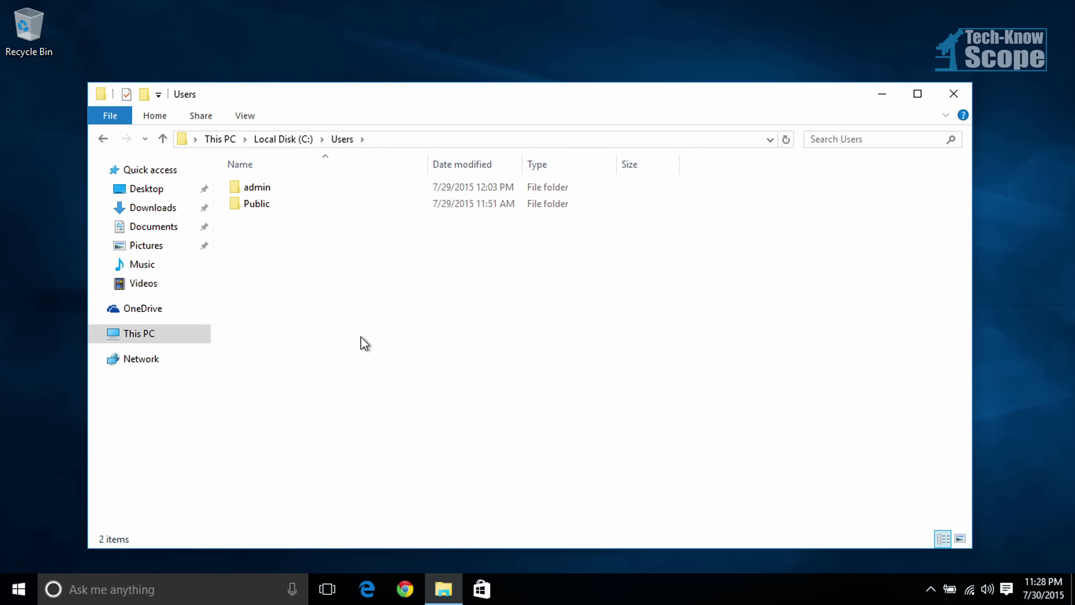
Step: Open the OneDrive folder inside the admin user folder
{"action": "double_click", "coordinate": [260, 185]}
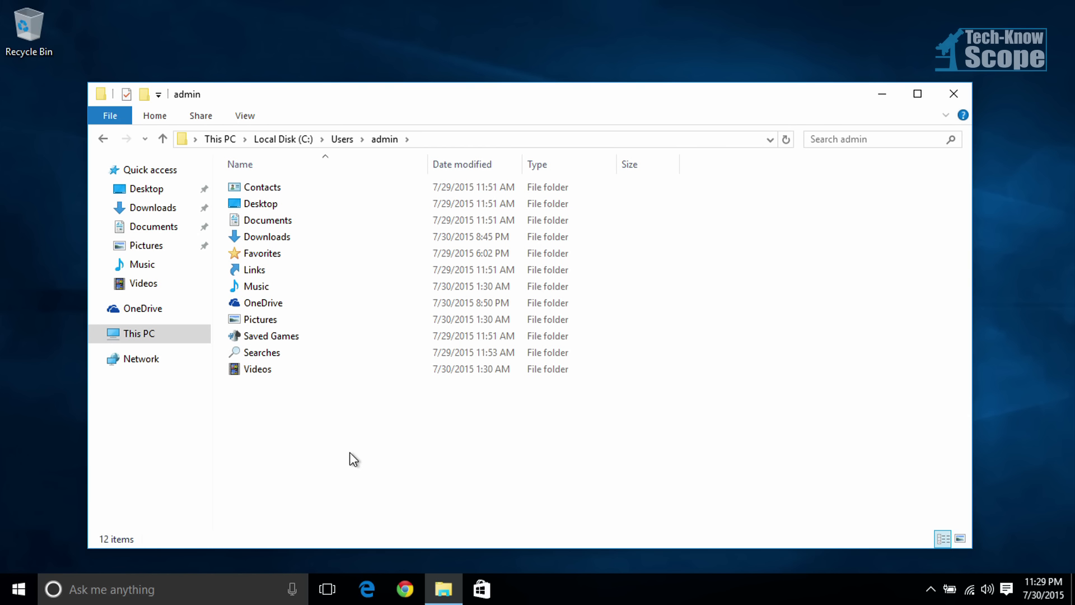
{"action": "left_click", "coordinate": [268, 302]}
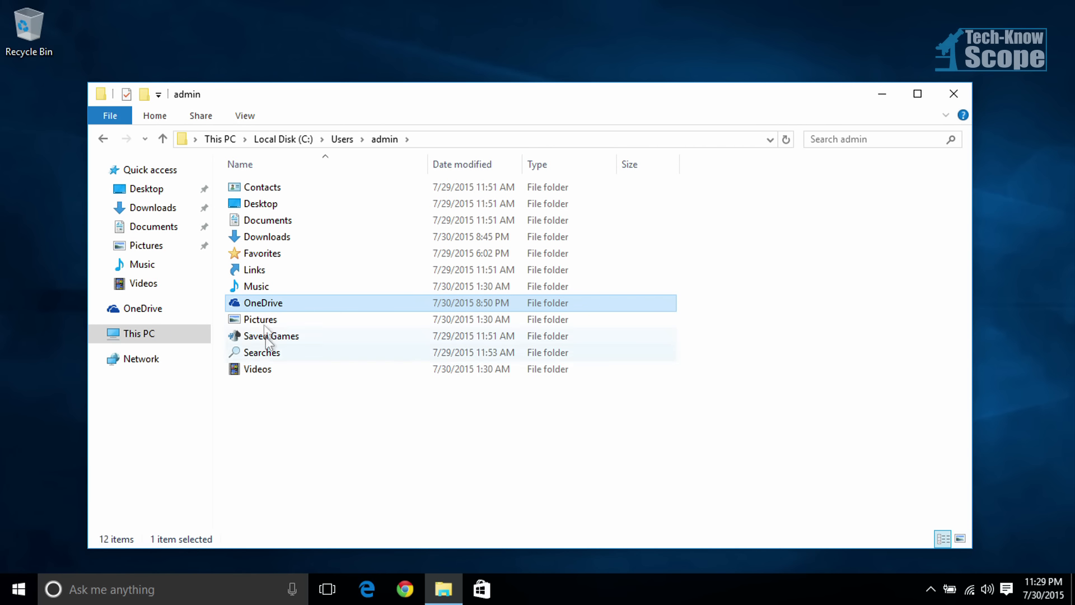
{"action": "double_click", "coordinate": [279, 305]}
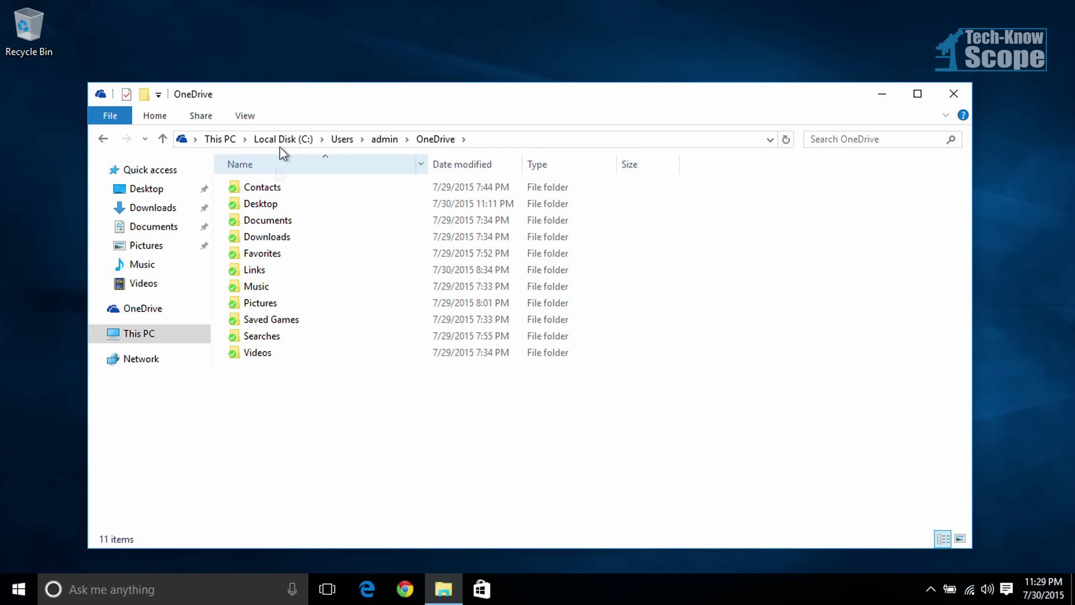
Step: Examine the options for creating a new item in the OneDrive folder and the contents of its Links folder
{"action": "right_click", "coordinate": [344, 451]}
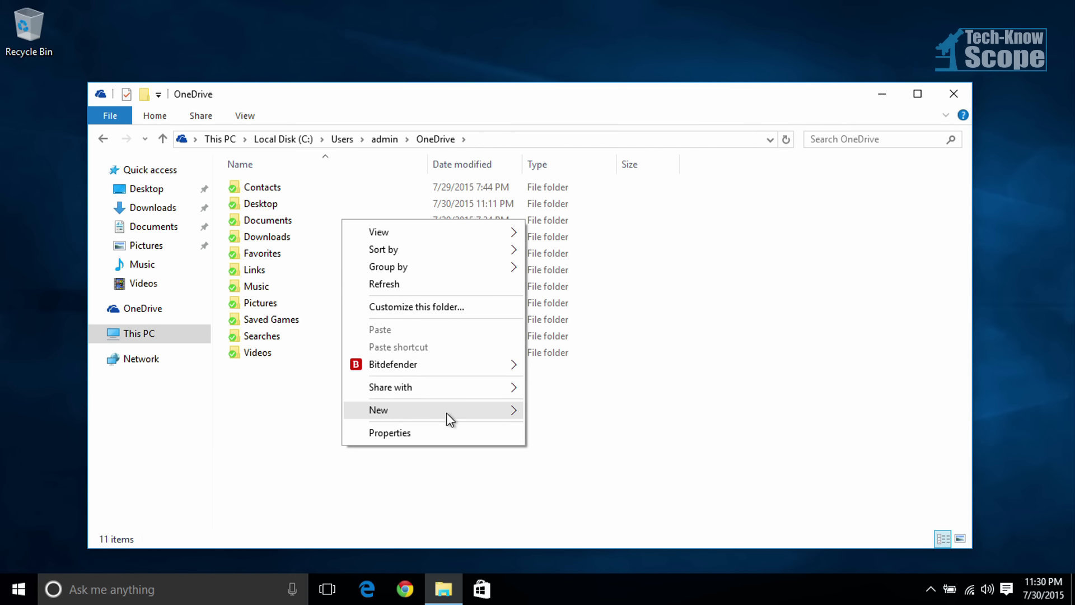
{"action": "mouse_move", "coordinate": [453, 412]}
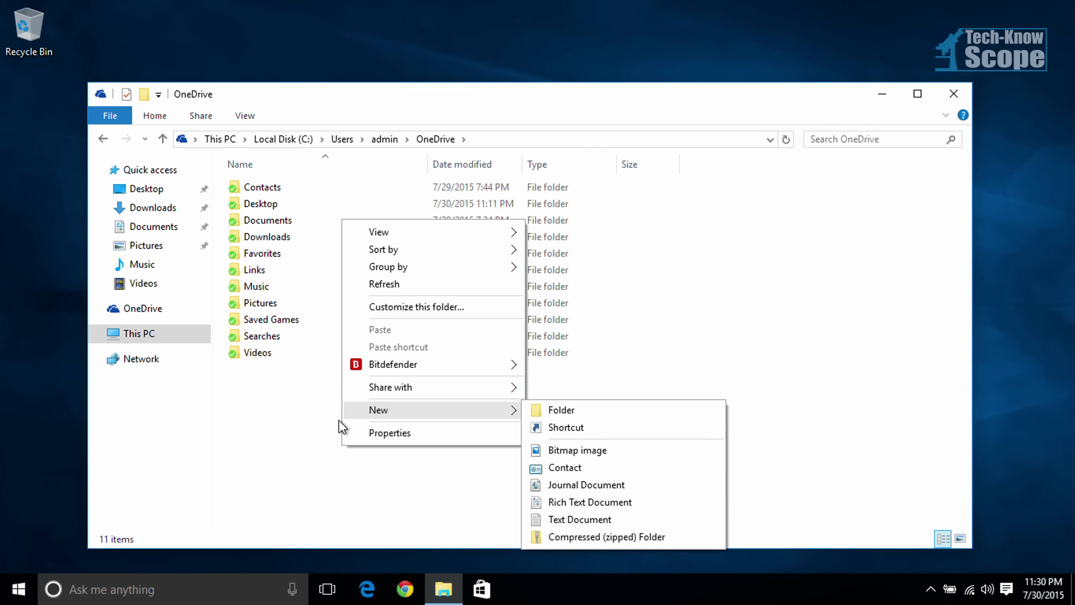
{"action": "left_click", "coordinate": [293, 427]}
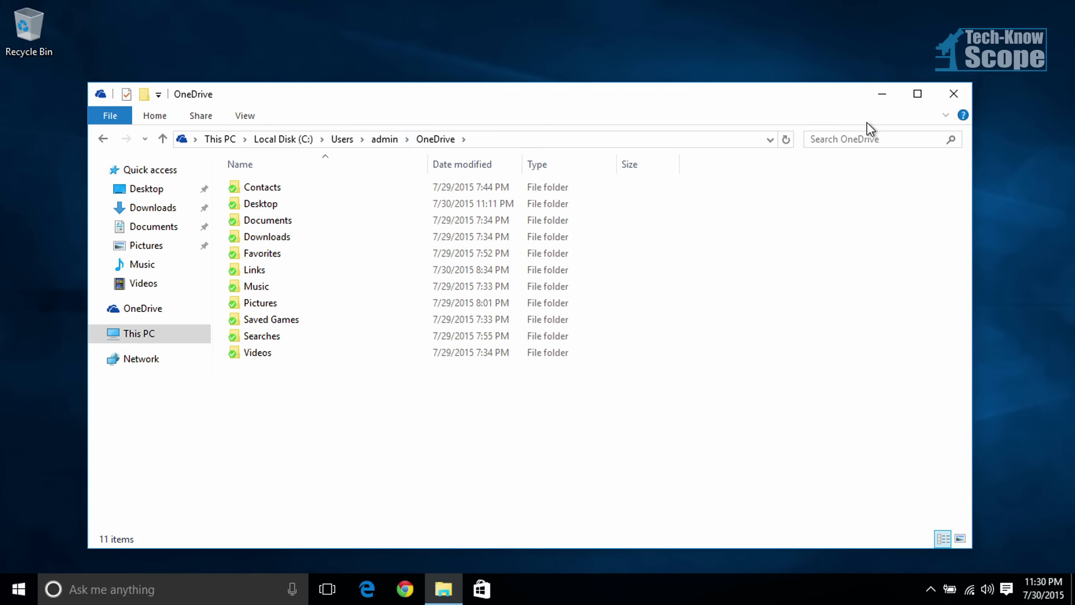
{"action": "left_click", "coordinate": [946, 115]}
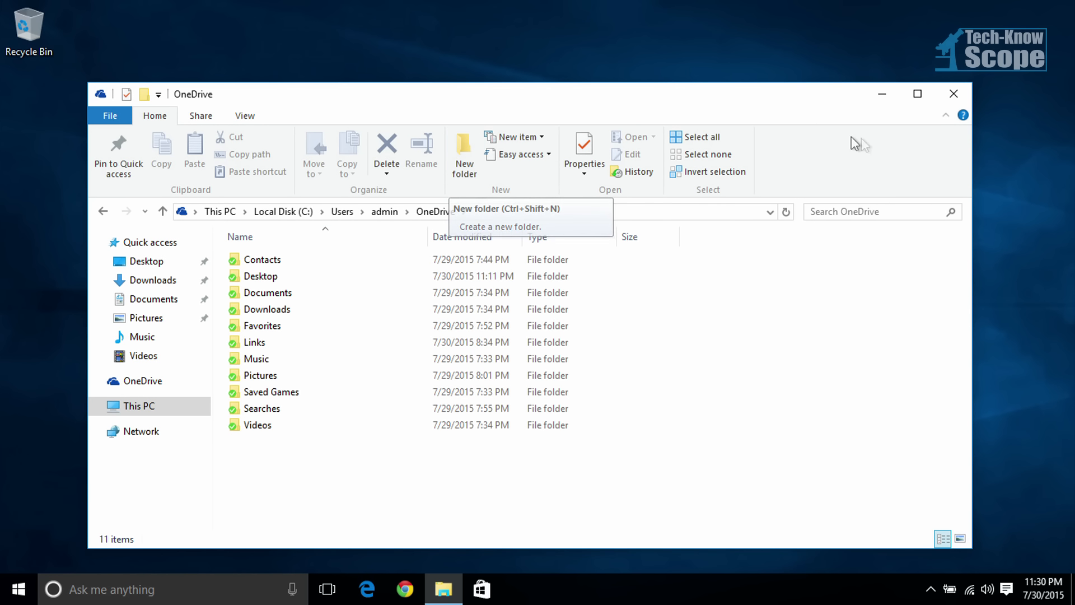
{"action": "left_click", "coordinate": [946, 116]}
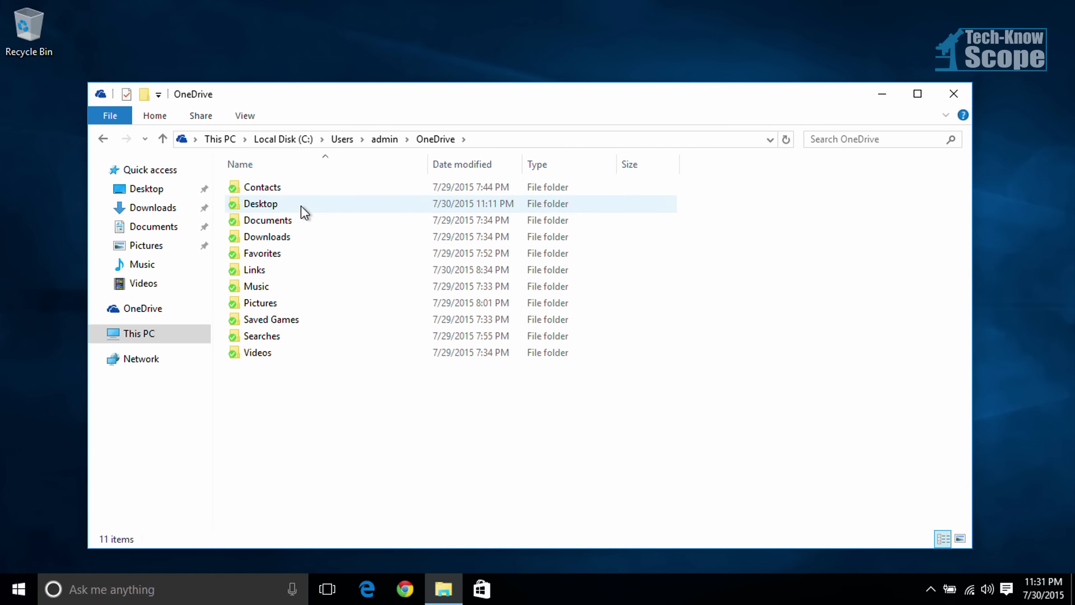
{"action": "mouse_move", "coordinate": [301, 206]}
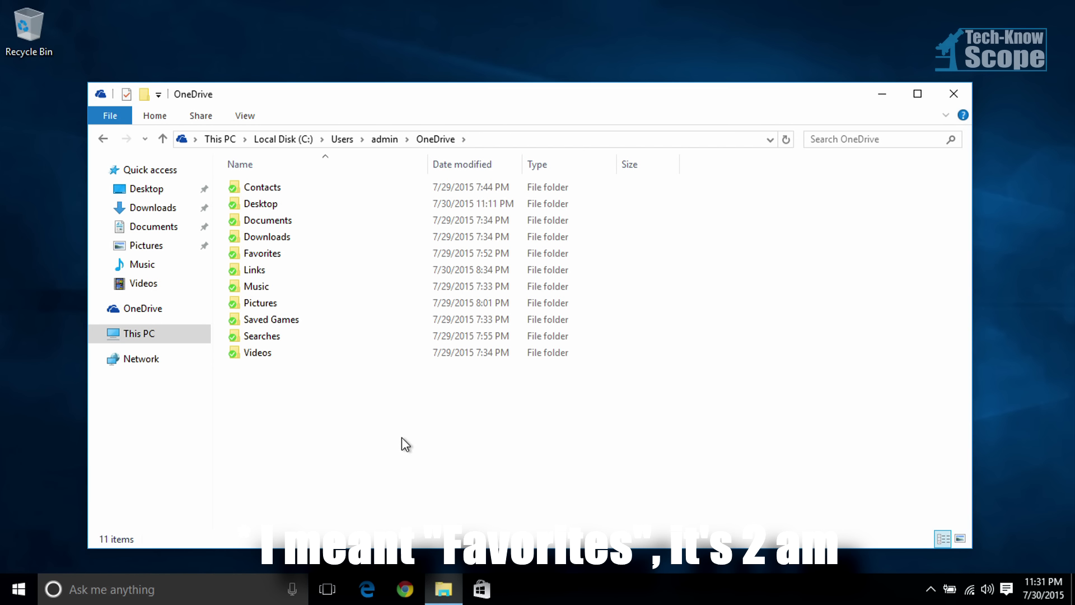
{"action": "double_click", "coordinate": [290, 271]}
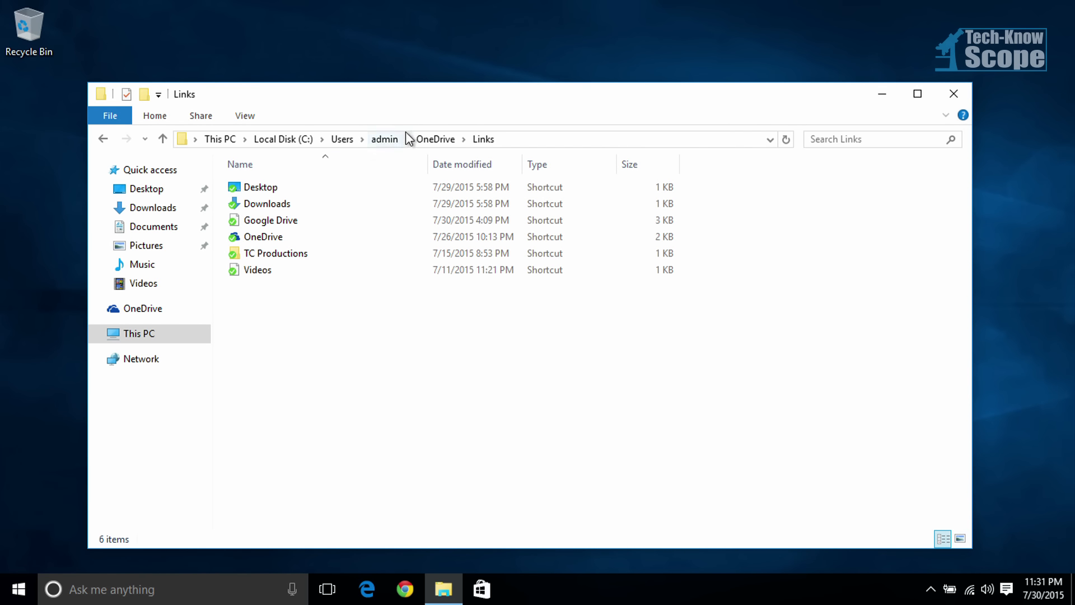
{"action": "left_click", "coordinate": [436, 140]}
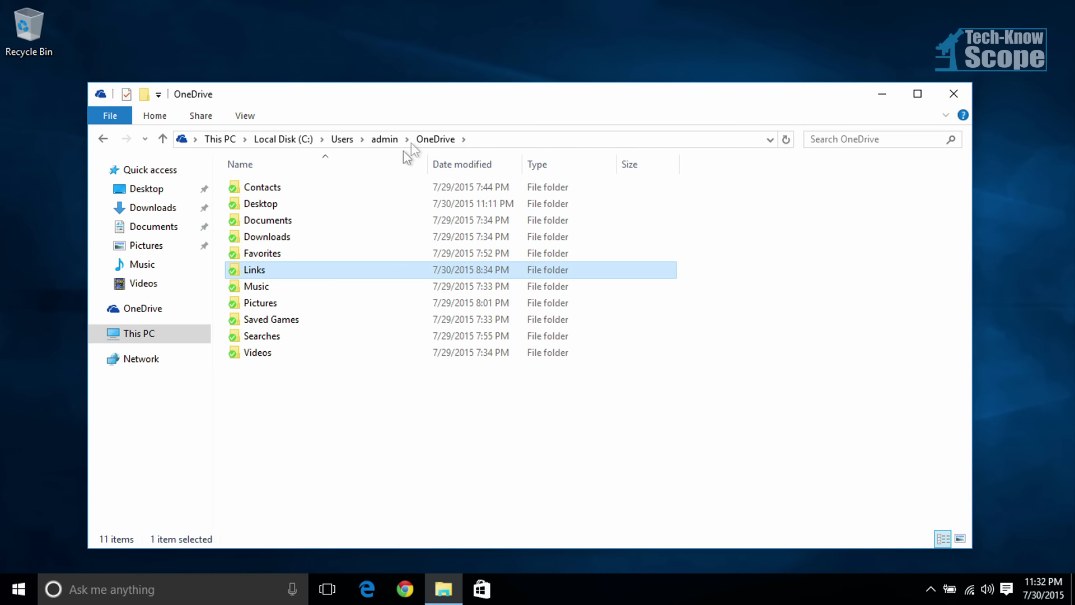
Step: Snap the File Explorer window to the upper-left quarter of the desktop, make it taller, and return to the admin folder
{"action": "left_click_drag", "start_coordinate": [391, 101], "coordinate": [2, 5]}
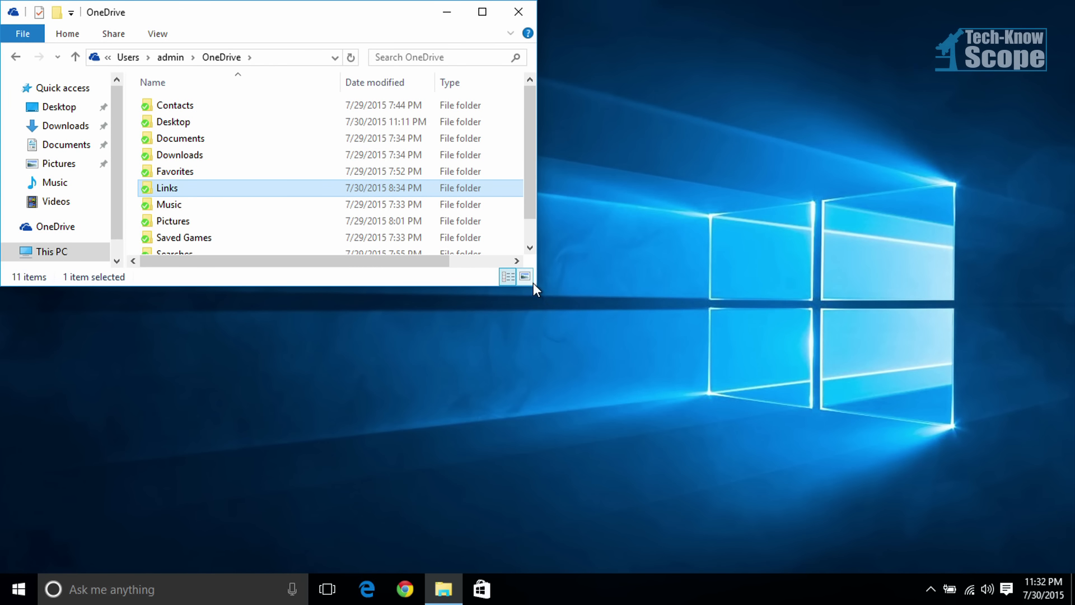
{"action": "left_click_drag", "start_coordinate": [509, 286], "coordinate": [506, 380]}
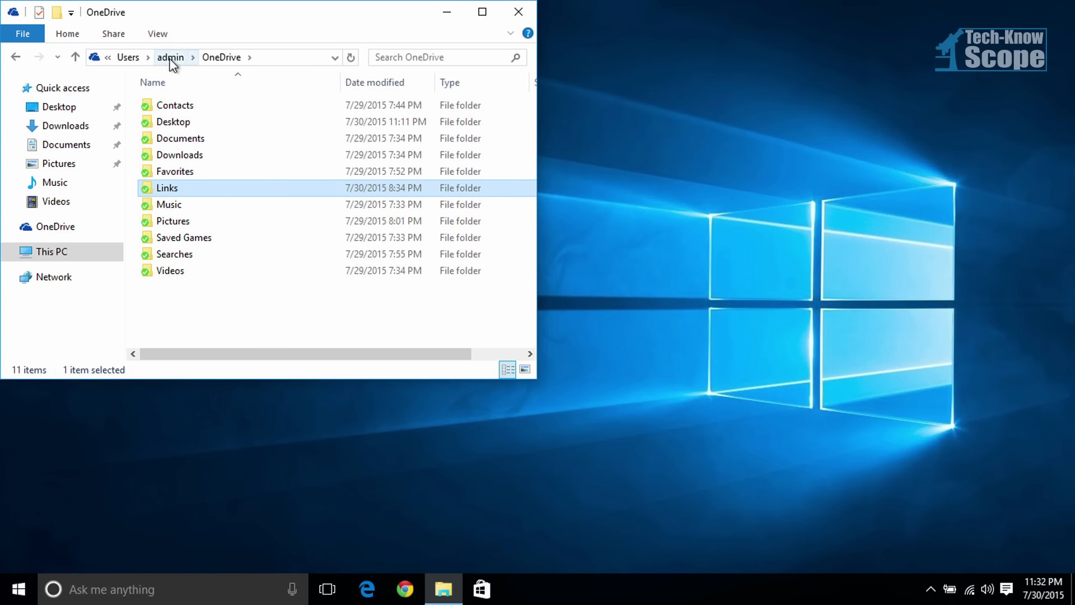
{"action": "mouse_move", "coordinate": [127, 59]}
{"action": "left_mouse_down"}
{"action": "mouse_move", "coordinate": [164, 61]}
{"action": "mouse_move", "coordinate": [140, 60]}
{"action": "left_mouse_up"}
{"action": "left_click", "coordinate": [163, 58]}
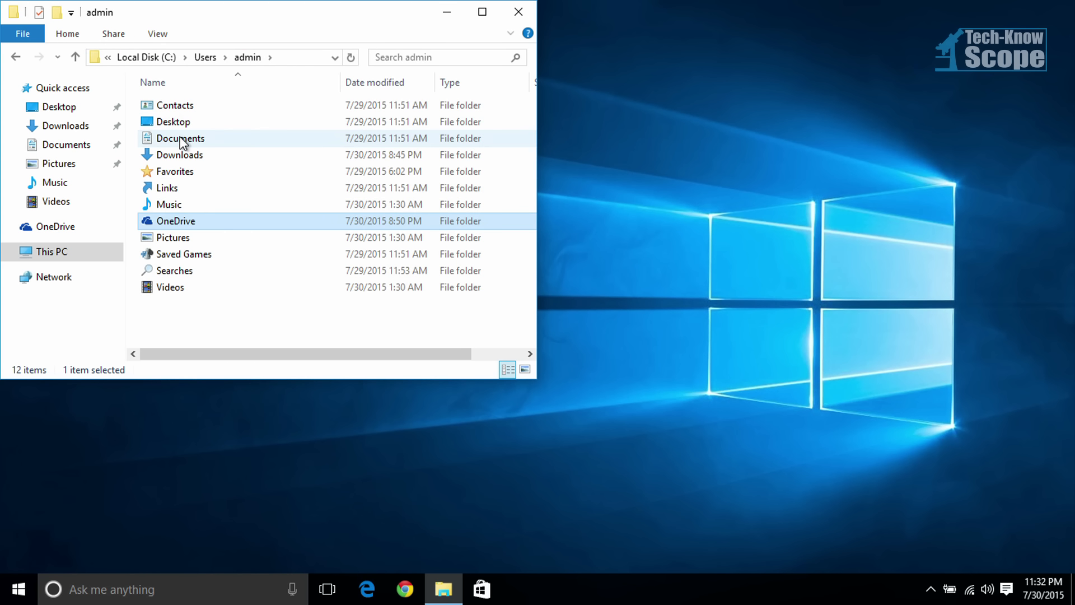
Step: Open the location settings of the admin folder's Contacts folder and show the OneDrive folder in the File Explorer window behind them
{"action": "left_click", "coordinate": [192, 103]}
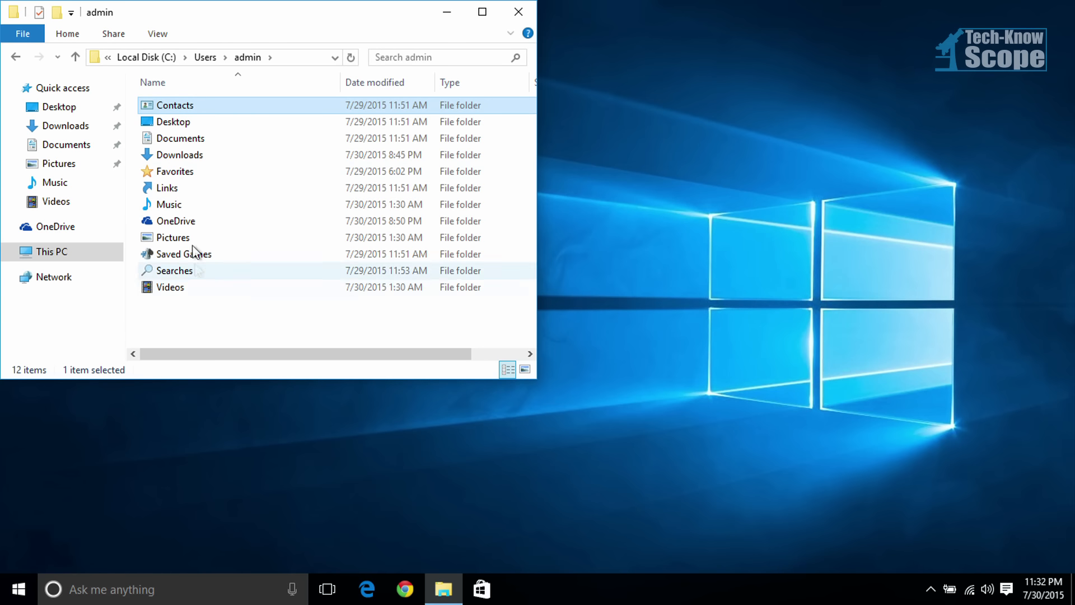
{"action": "right_click", "coordinate": [185, 106]}
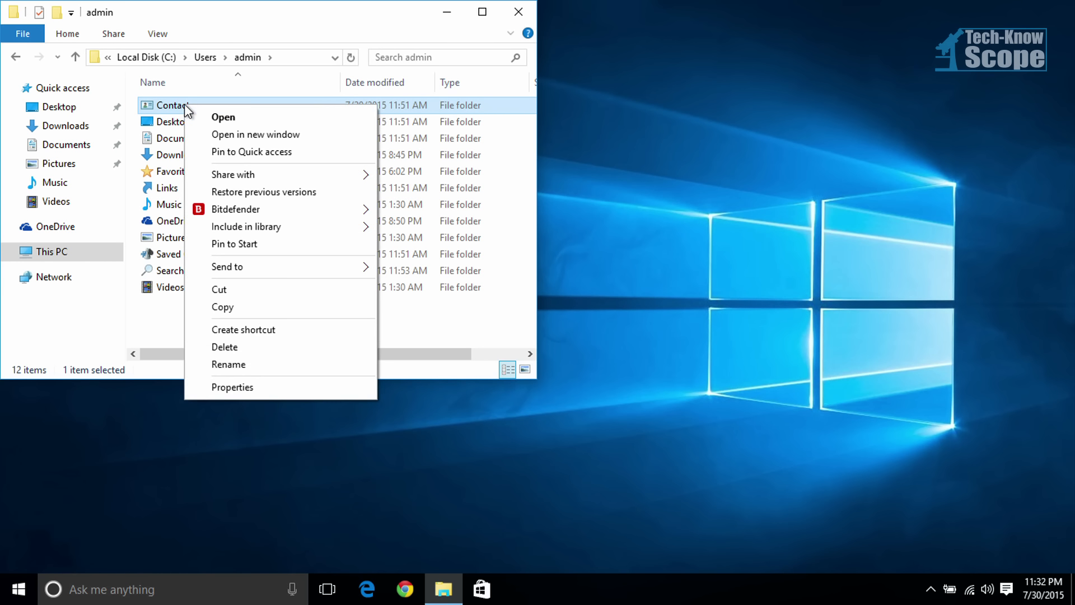
{"action": "left_click", "coordinate": [297, 386]}
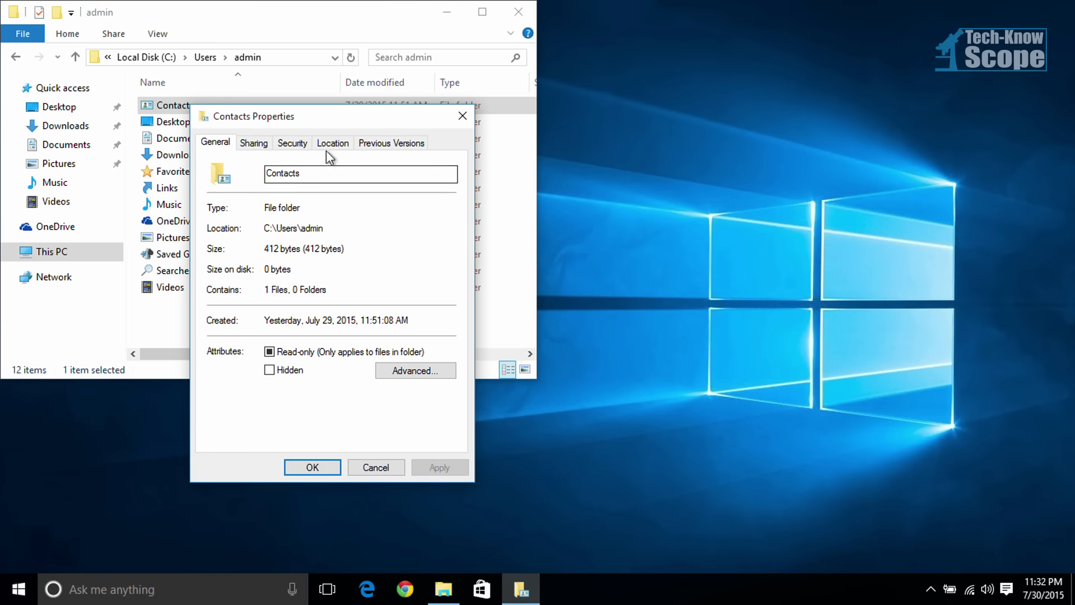
{"action": "left_click", "coordinate": [331, 142]}
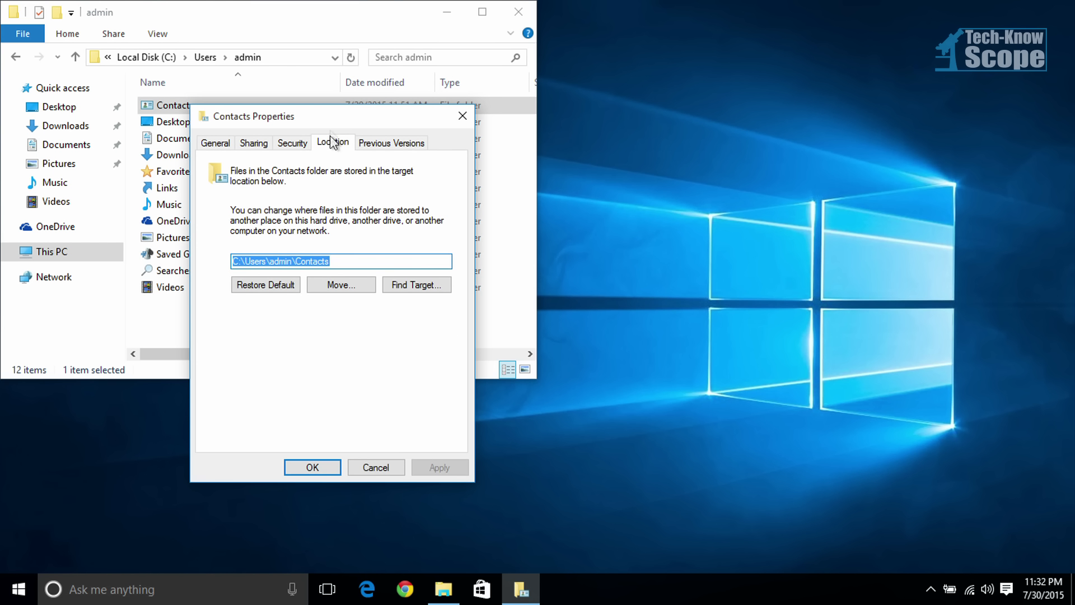
{"action": "left_click_drag", "start_coordinate": [330, 116], "coordinate": [373, 175]}
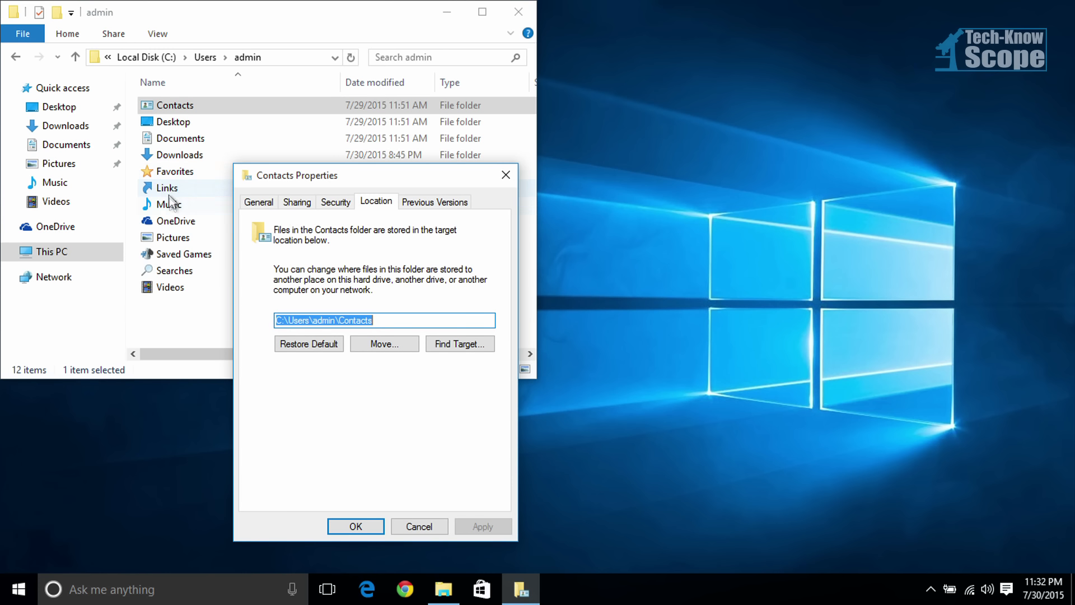
{"action": "double_click", "coordinate": [177, 222]}
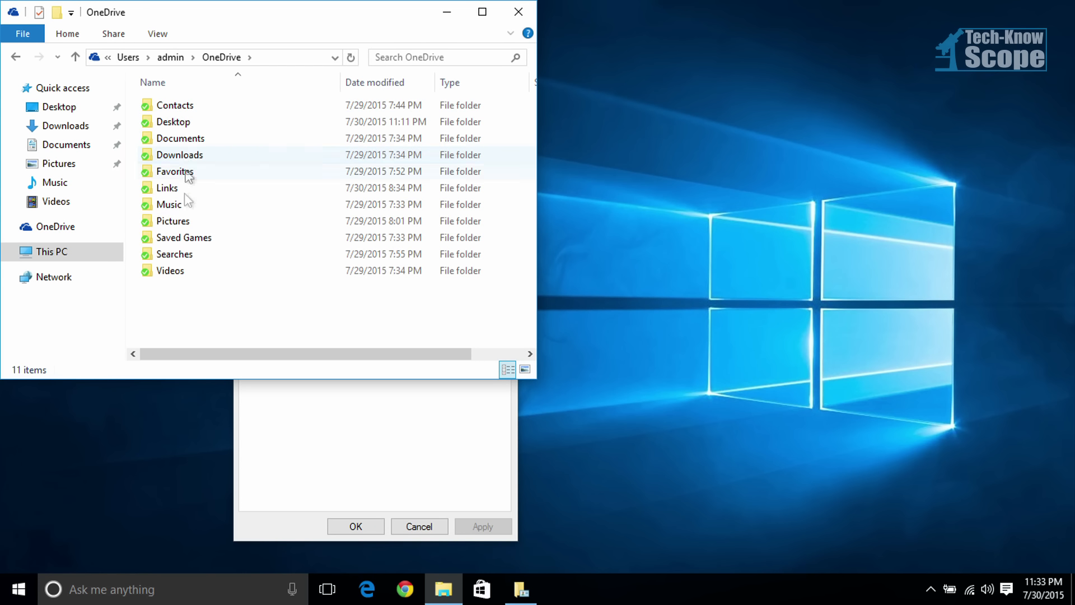
{"action": "left_click", "coordinate": [328, 422]}
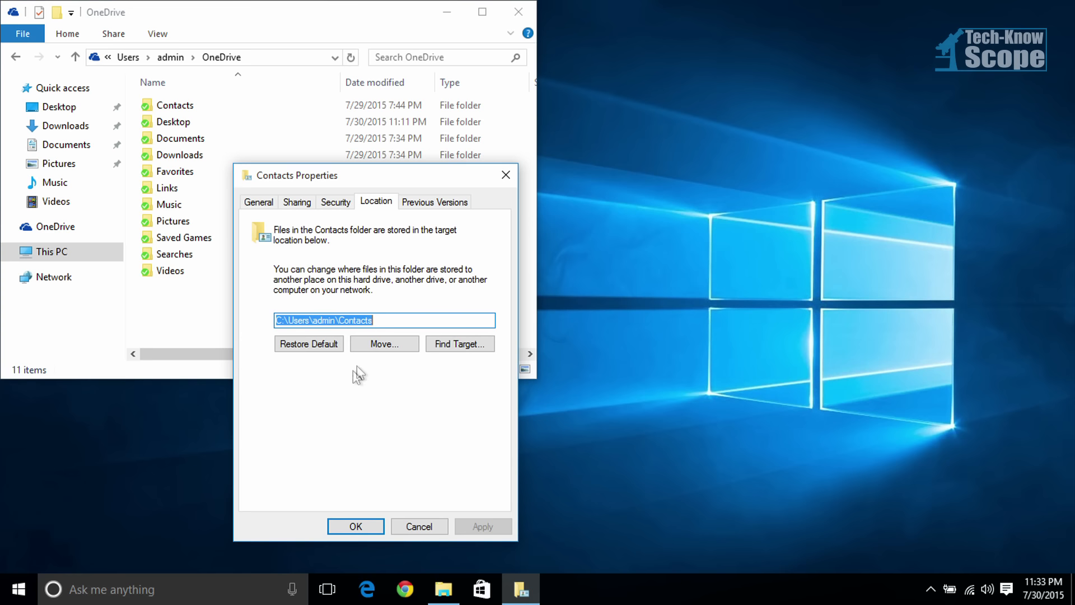
Step: Choose the Contacts folder inside OneDrive as the new target location for the Contacts folder
{"action": "left_click", "coordinate": [382, 344]}
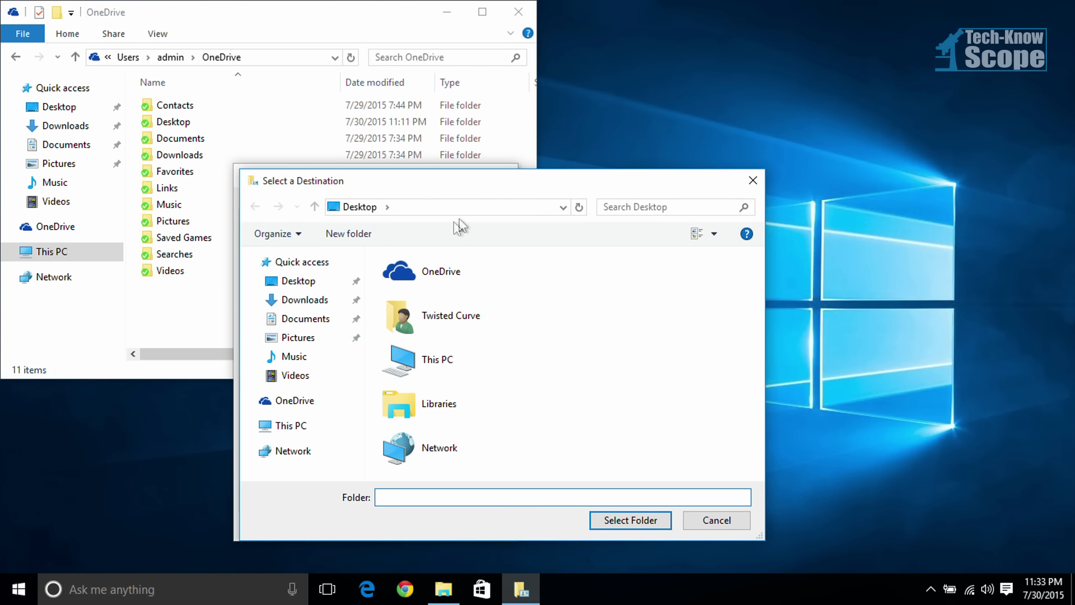
{"action": "left_click_drag", "start_coordinate": [468, 185], "coordinate": [710, 184]}
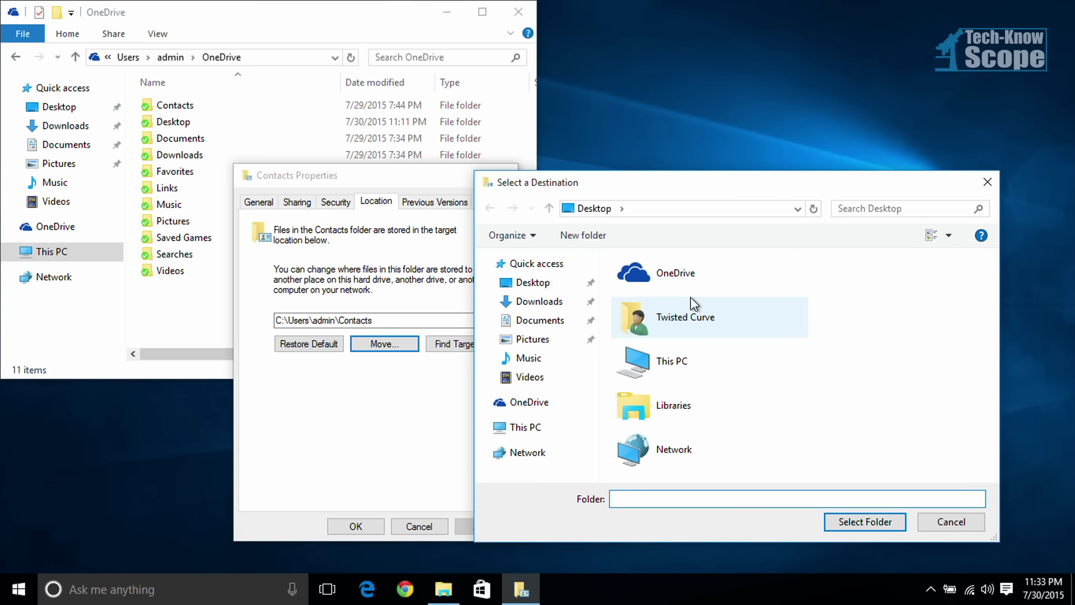
{"action": "double_click", "coordinate": [678, 280]}
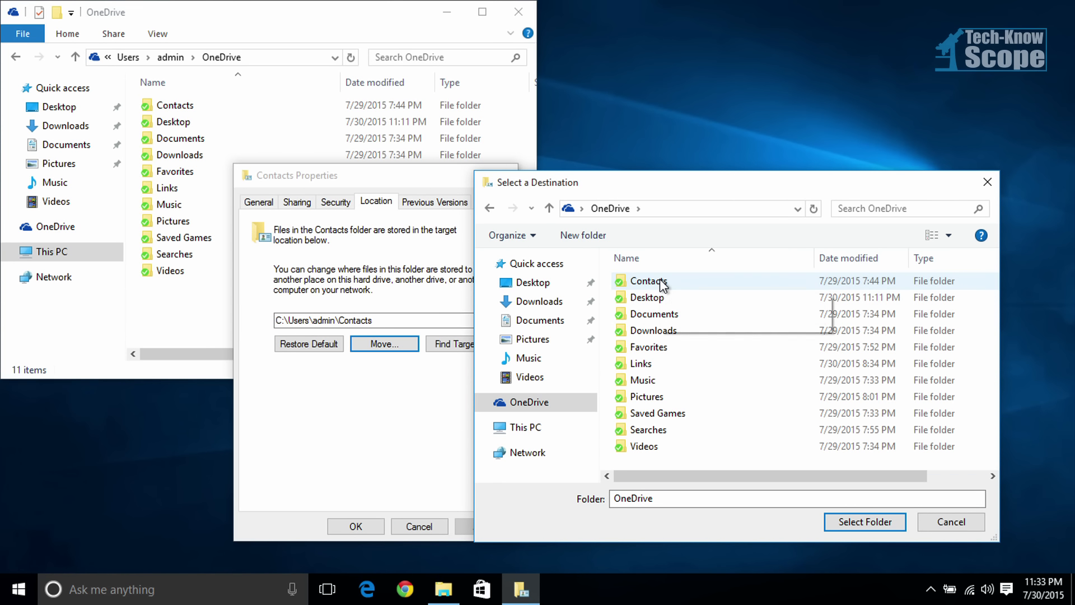
{"action": "left_click", "coordinate": [662, 284]}
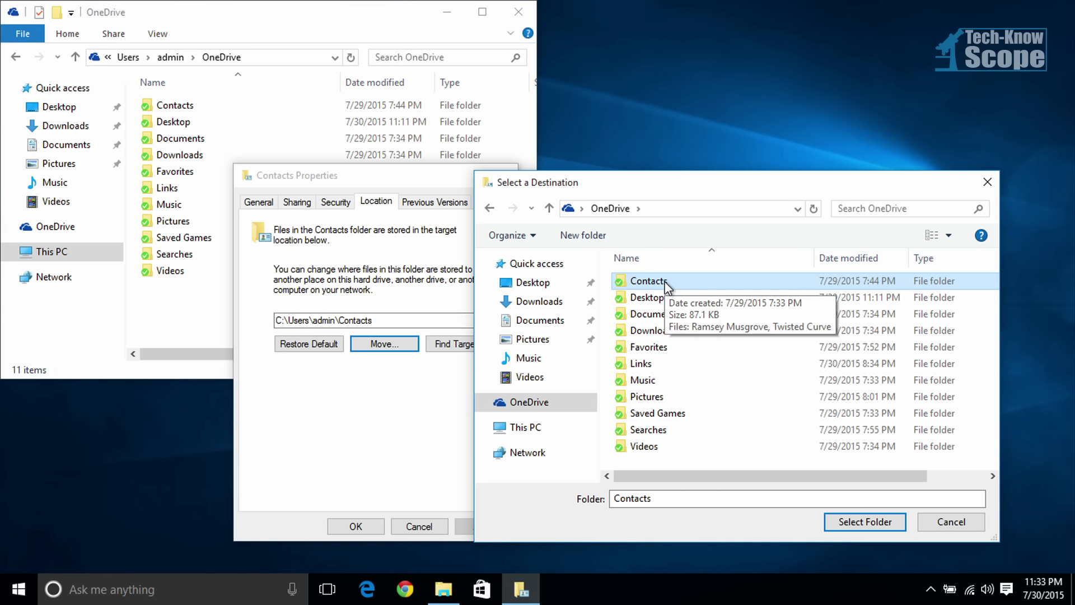
{"action": "double_click", "coordinate": [666, 283]}
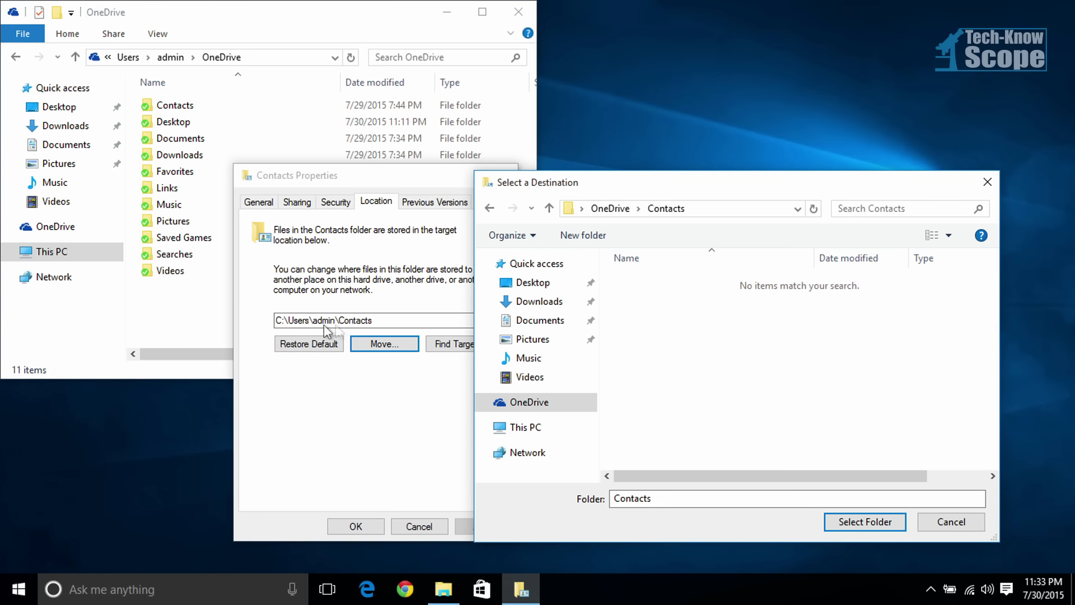
{"action": "left_click", "coordinate": [887, 523]}
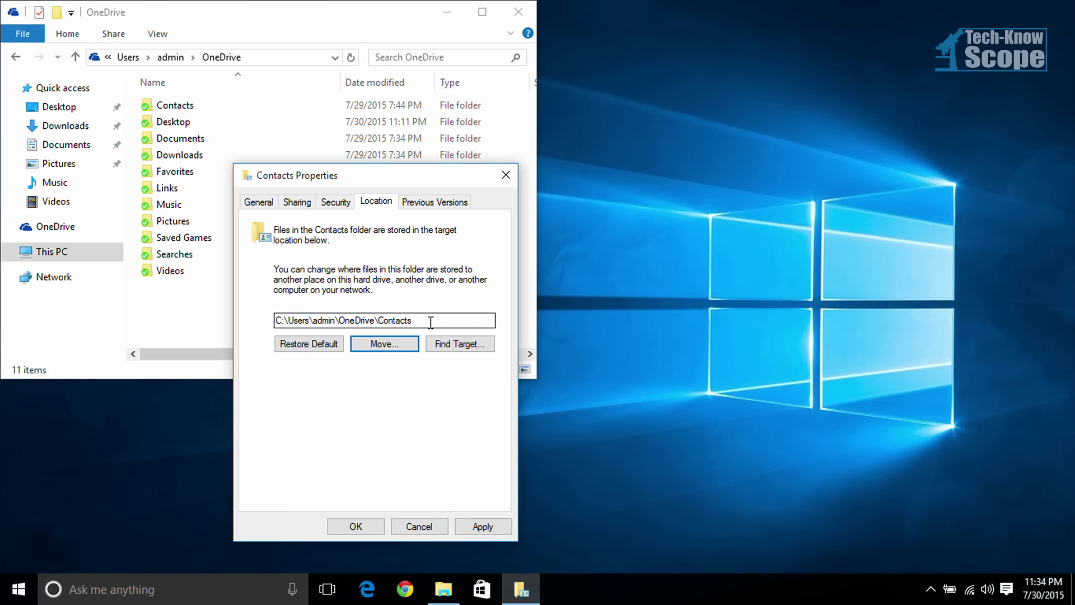
Step: Apply the new Contacts location with the admin folder shown in File Explorer, and move all files from the old location to OneDrive\Contacts
{"action": "left_click", "coordinate": [483, 527]}
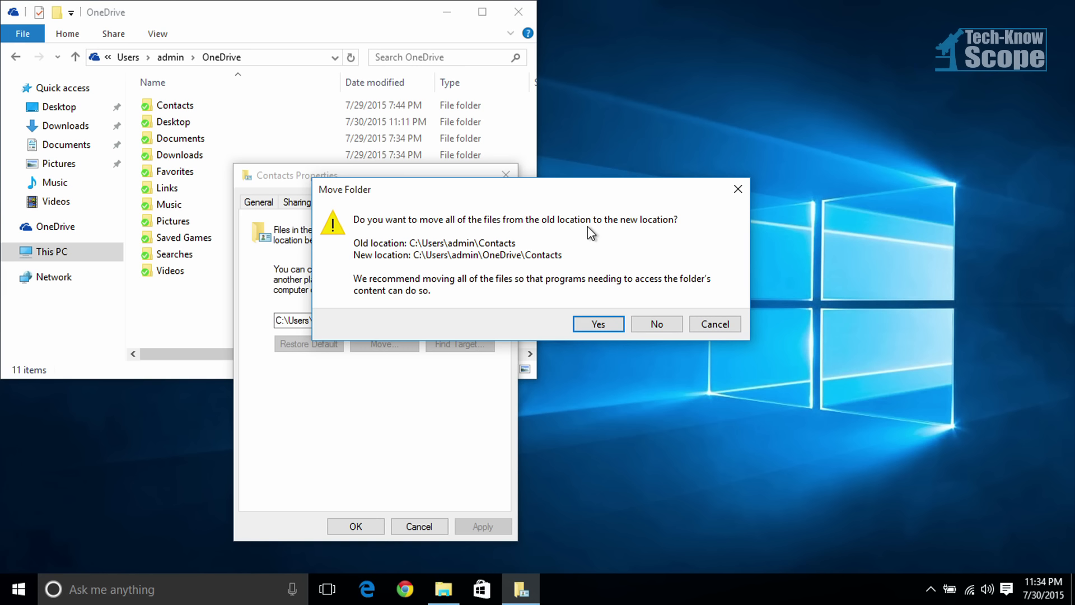
{"action": "left_click", "coordinate": [169, 57]}
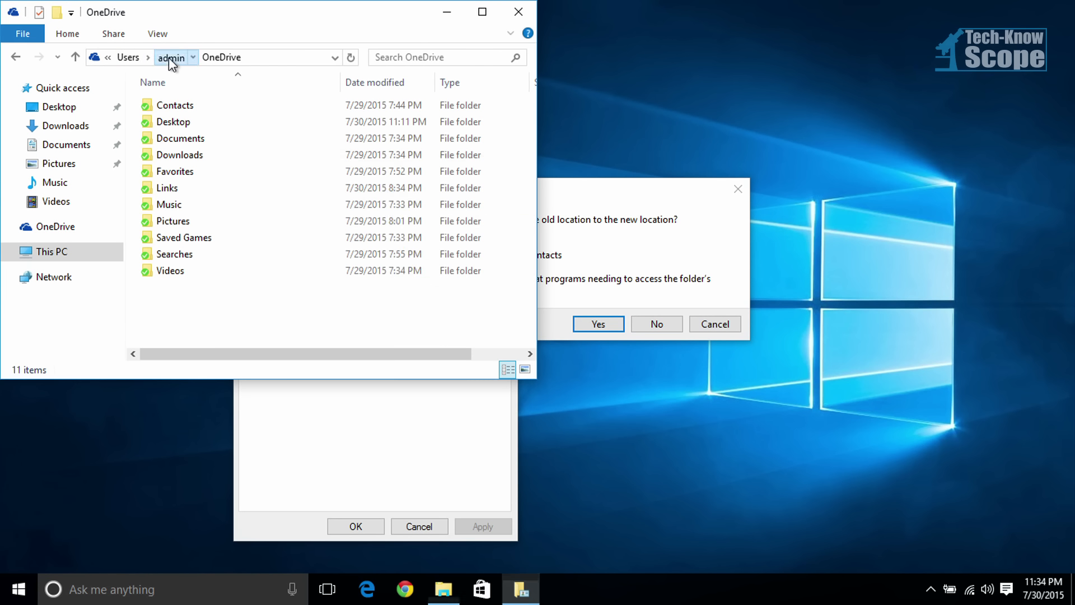
{"action": "left_click", "coordinate": [634, 206]}
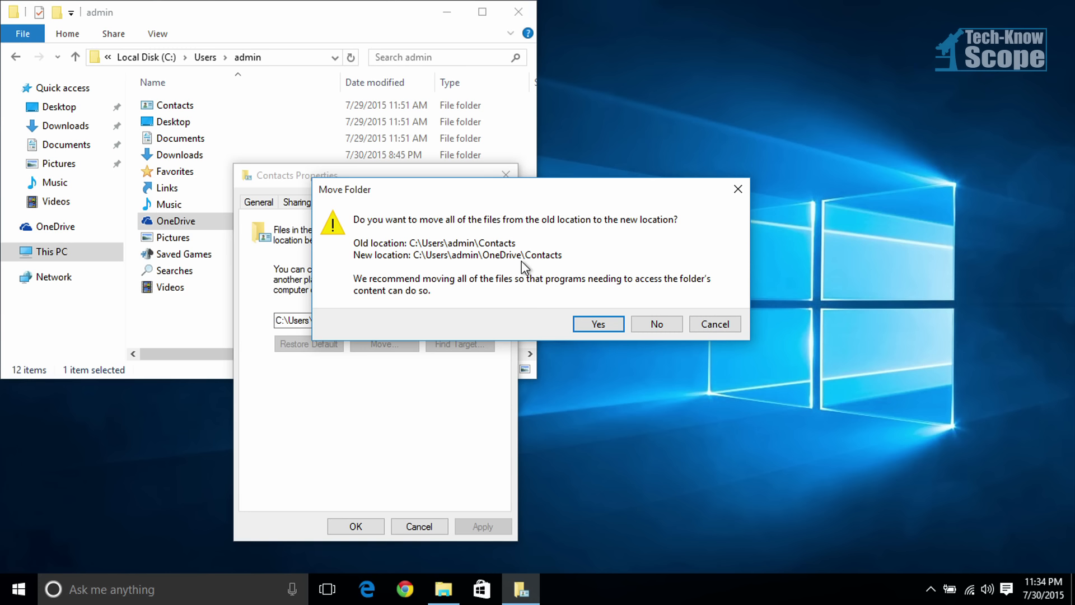
{"action": "left_click", "coordinate": [599, 324]}
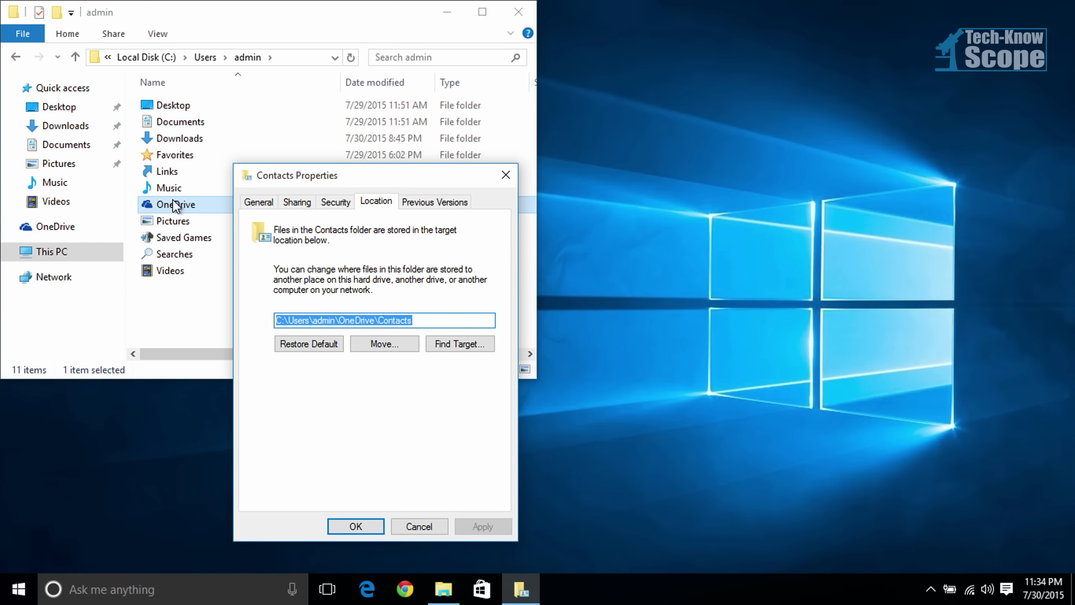
{"action": "left_click", "coordinate": [353, 525]}
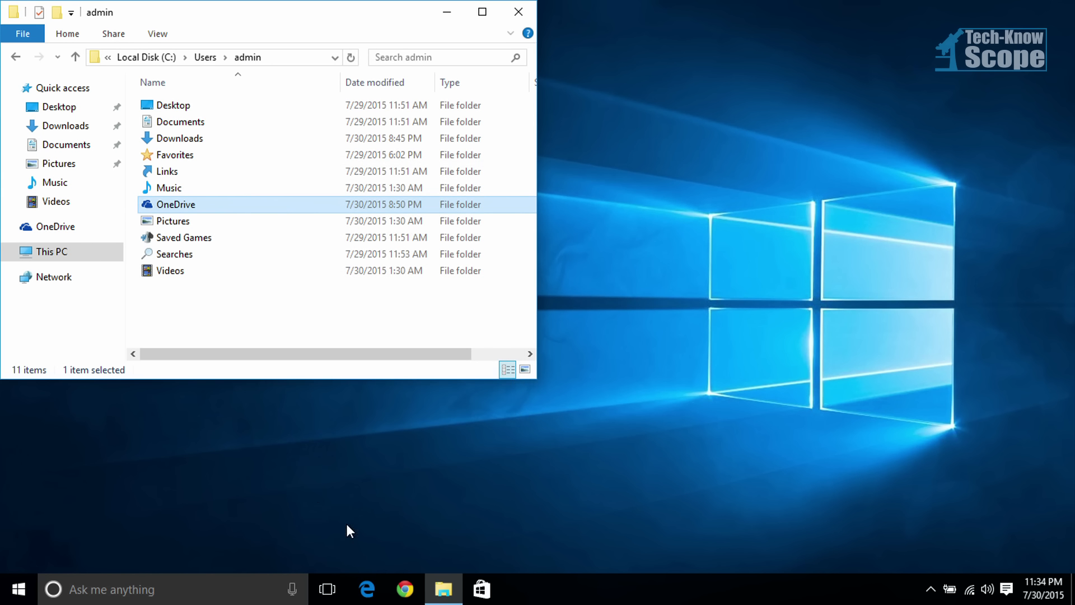
Step: Check the OneDrive folder in the unsnapped File Explorer window and view the contents of its Desktop folder
{"action": "double_click", "coordinate": [179, 208]}
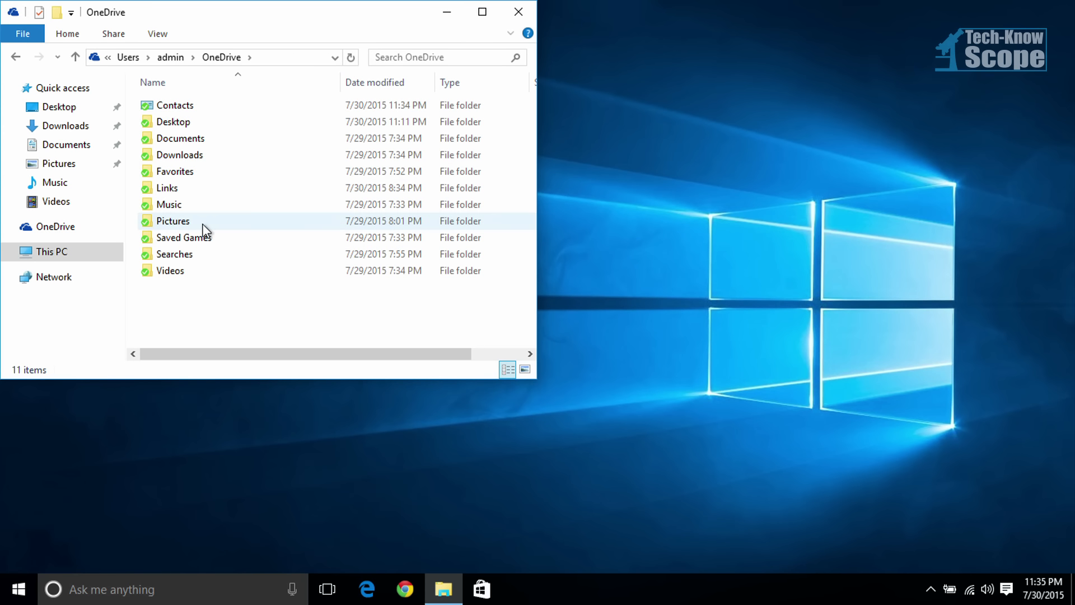
{"action": "left_click_drag", "start_coordinate": [197, 11], "coordinate": [294, 33]}
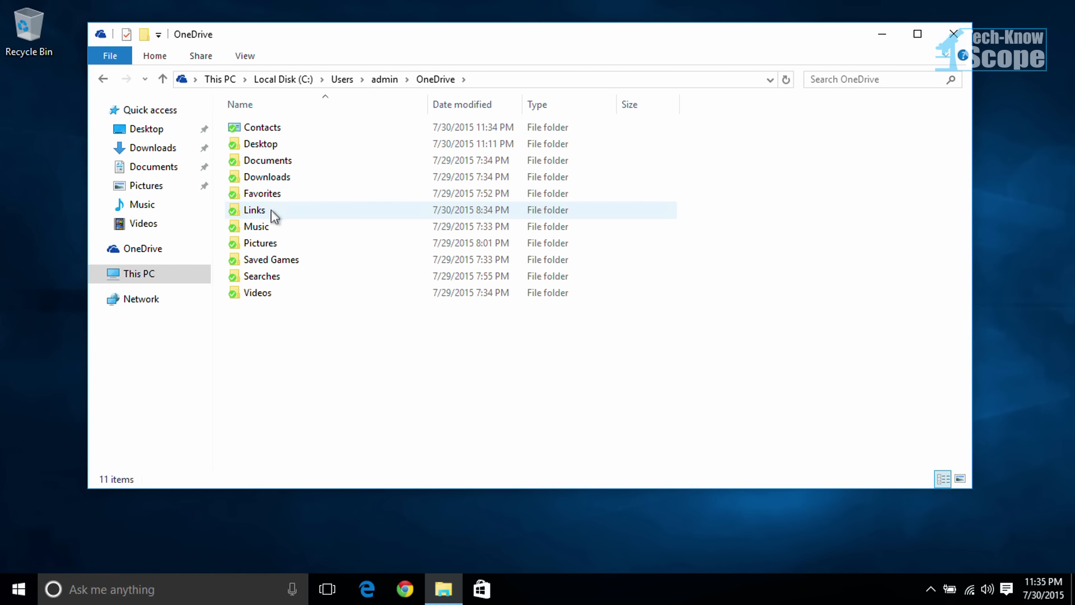
{"action": "double_click", "coordinate": [297, 142]}
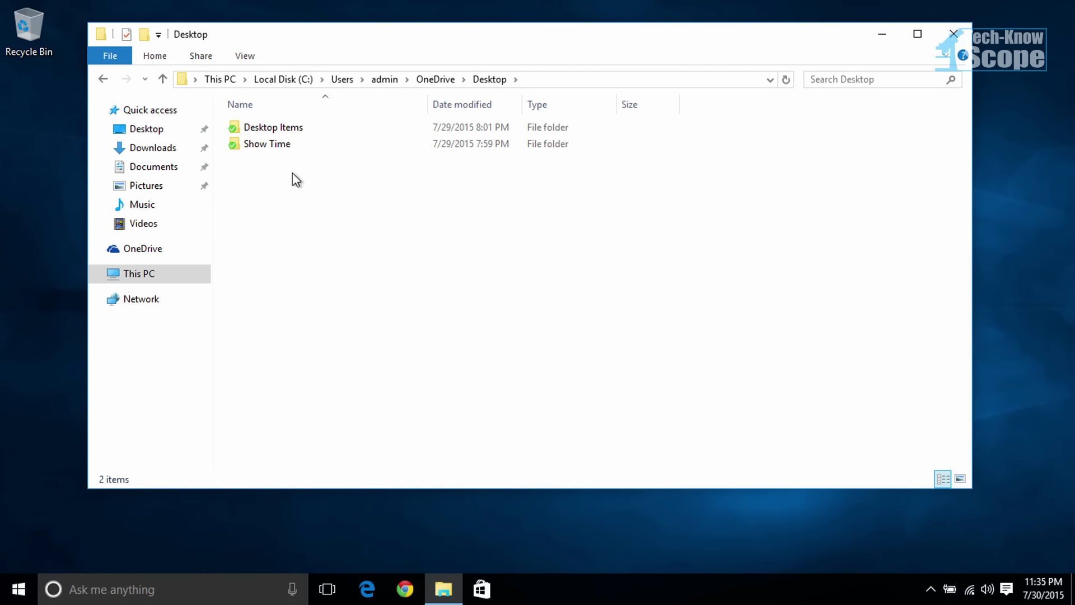
Step: Return to the admin user folder and open the location settings of its Desktop folder
{"action": "left_click", "coordinate": [387, 79]}
{"action": "left_click", "coordinate": [273, 133]}
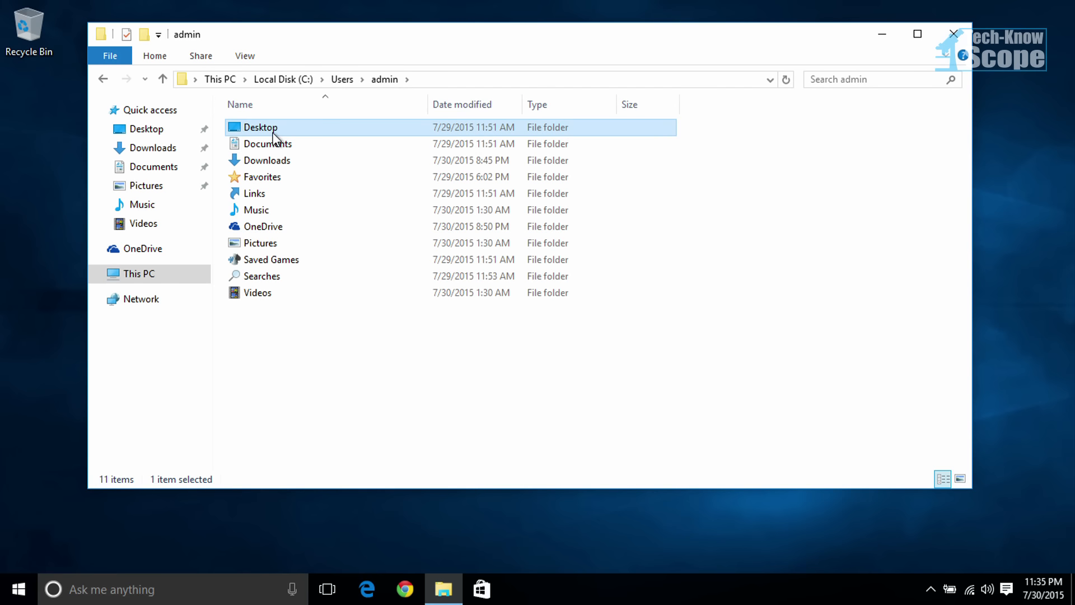
{"action": "right_click", "coordinate": [275, 130]}
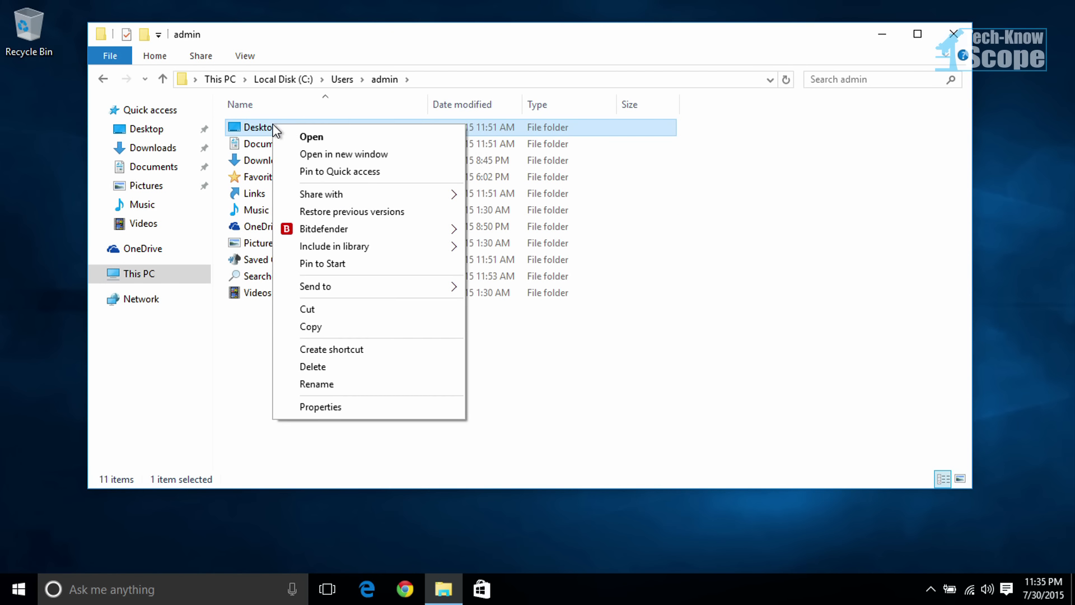
{"action": "left_click", "coordinate": [353, 412]}
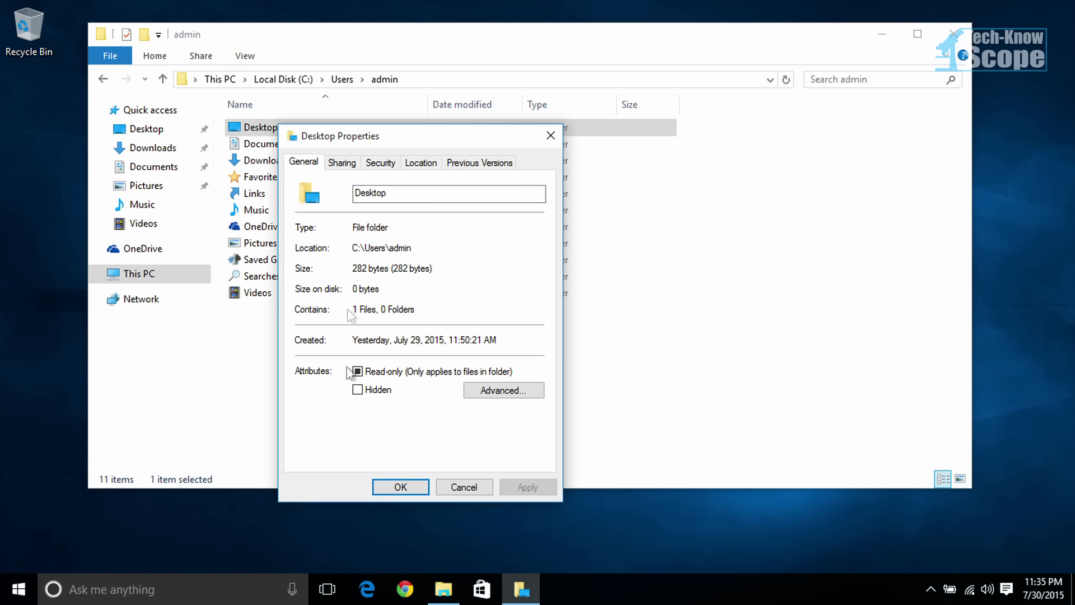
{"action": "left_click", "coordinate": [414, 168]}
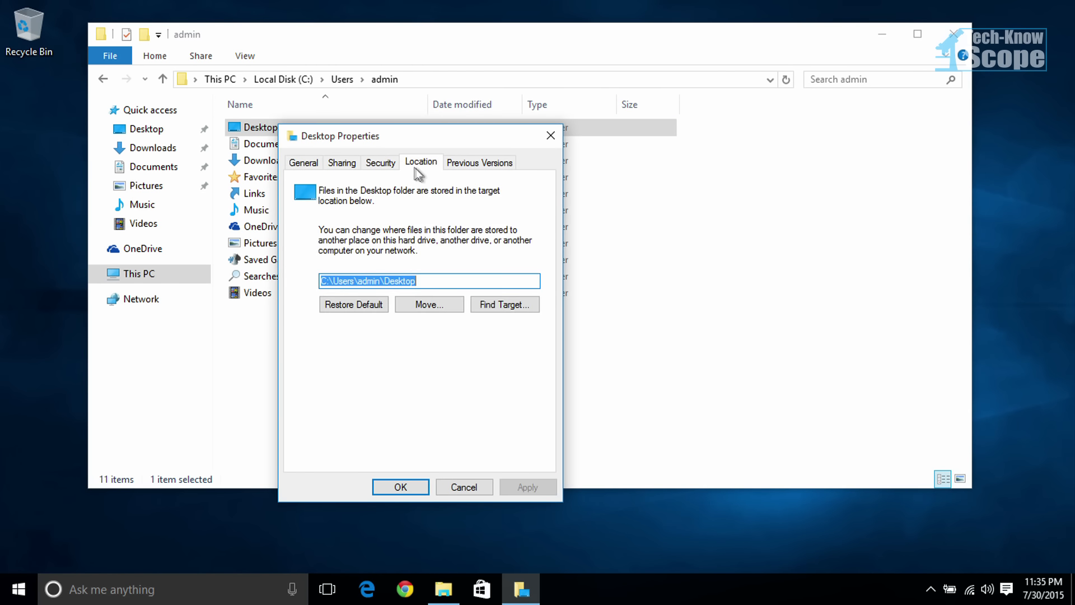
Step: Choose the Desktop folder inside OneDrive as the new target location for the Desktop folder
{"action": "left_click", "coordinate": [432, 304]}
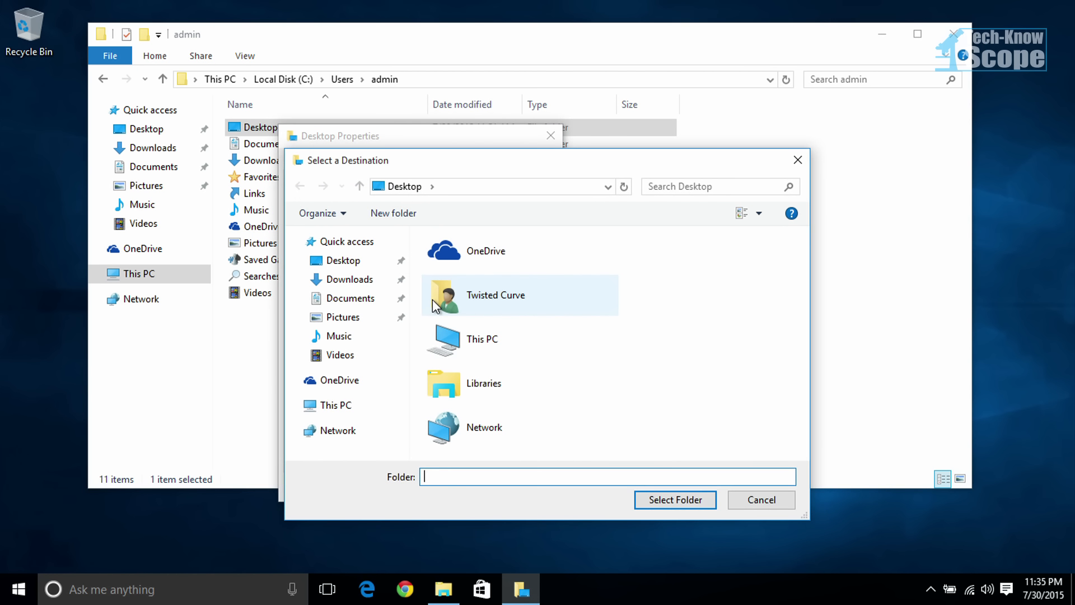
{"action": "double_click", "coordinate": [473, 250]}
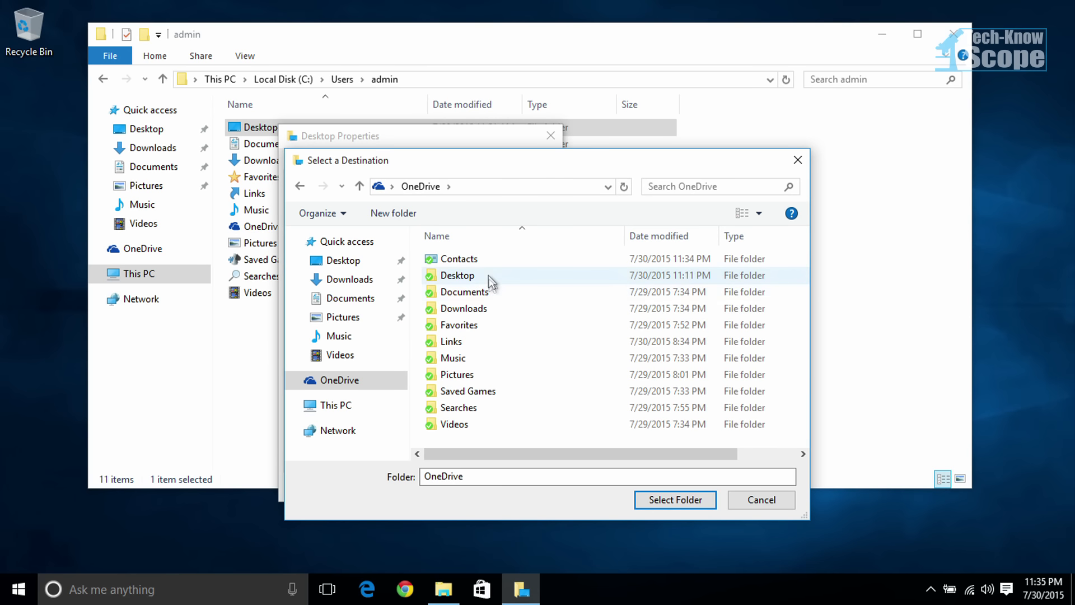
{"action": "left_click", "coordinate": [486, 280]}
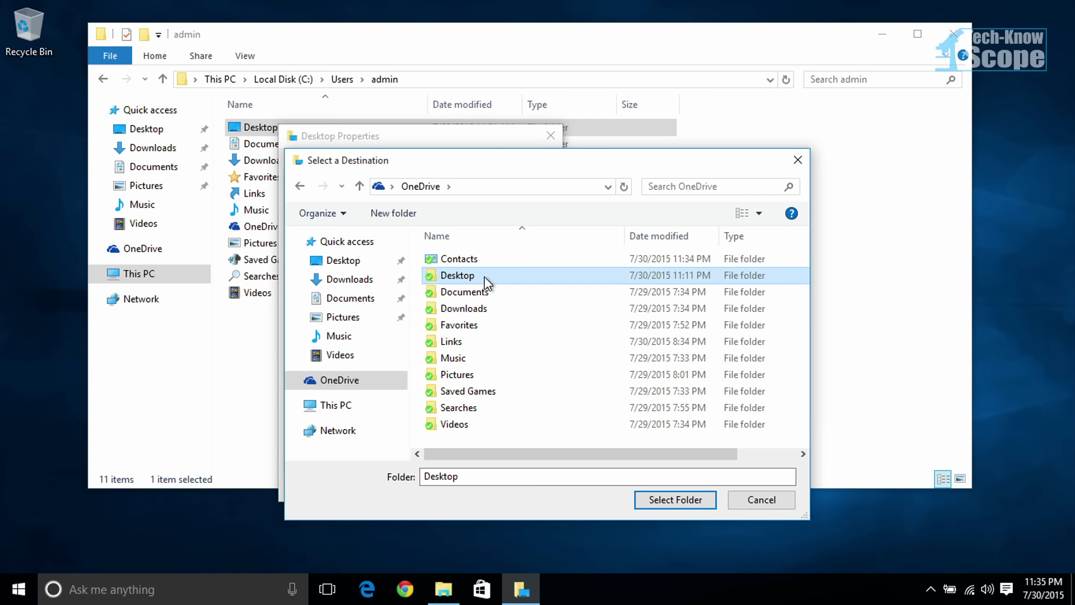
{"action": "double_click", "coordinate": [486, 280]}
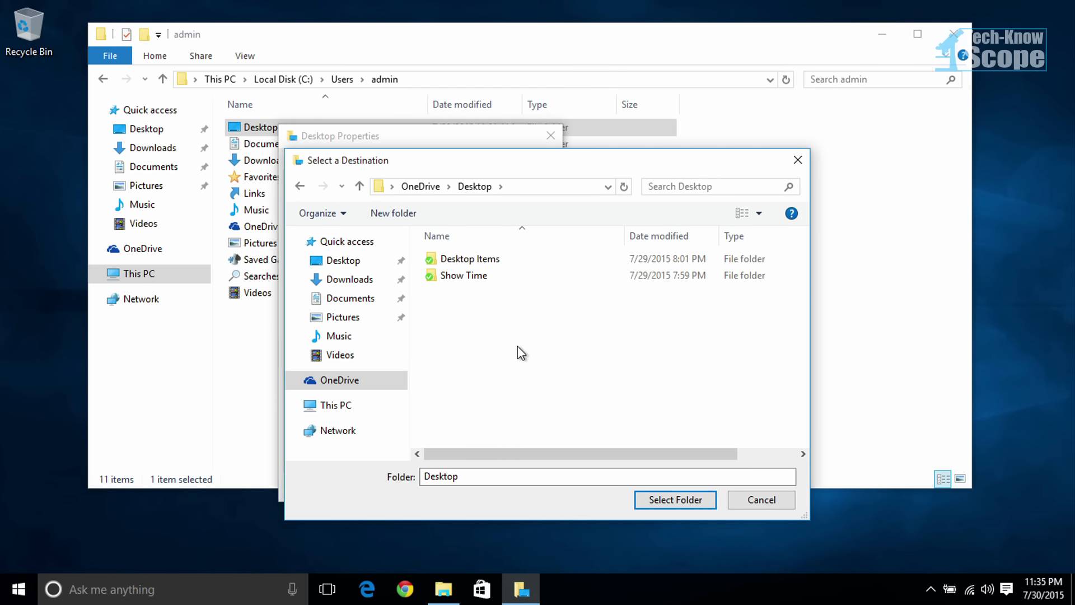
{"action": "left_click", "coordinate": [679, 502]}
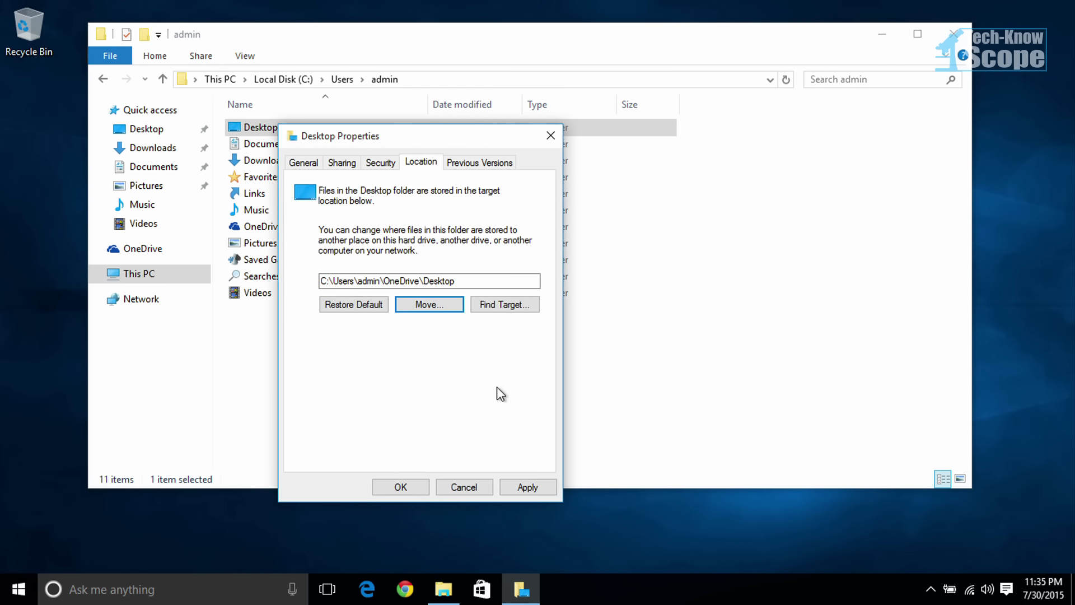
Step: Apply the new Desktop location, move all files from the old location to OneDrive\Desktop, and close the folder's properties
{"action": "left_click_drag", "start_coordinate": [348, 136], "coordinate": [458, 197]}
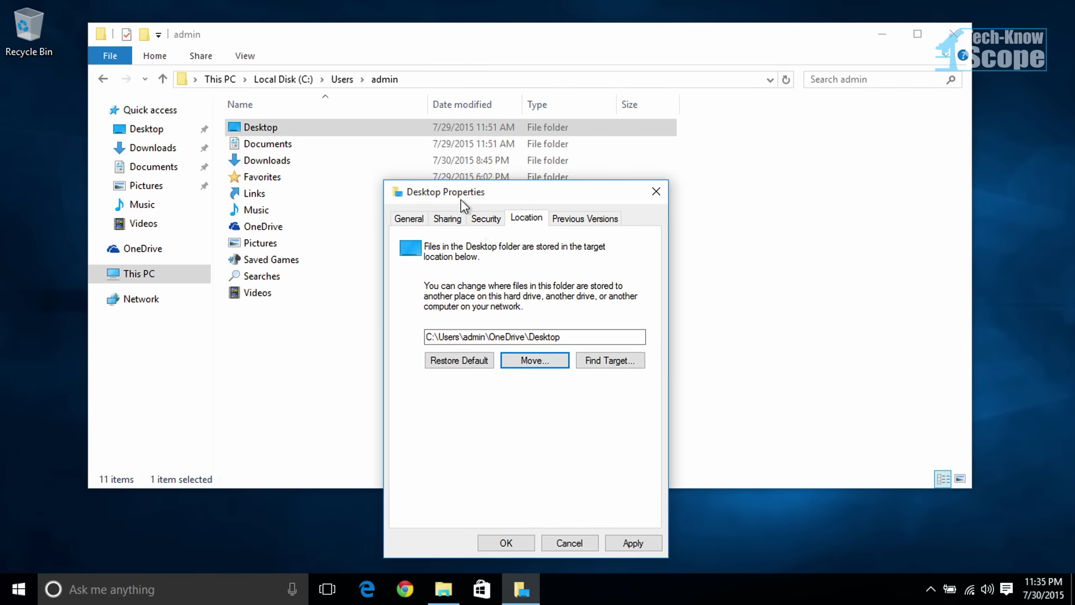
{"action": "left_click_drag", "start_coordinate": [489, 337], "coordinate": [529, 335]}
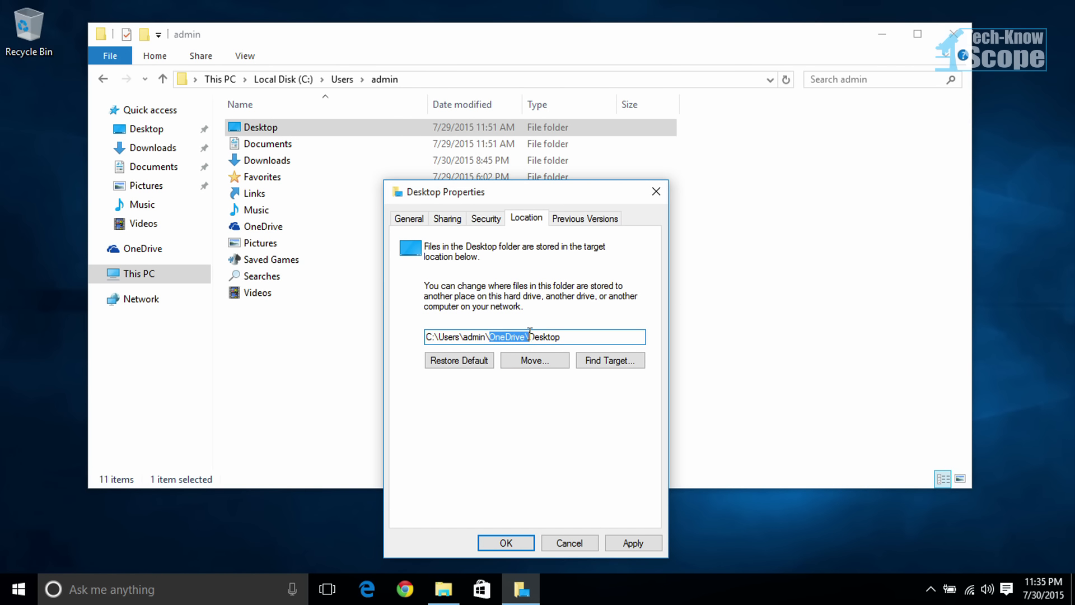
{"action": "left_click", "coordinate": [574, 336]}
{"action": "left_click", "coordinate": [629, 536]}
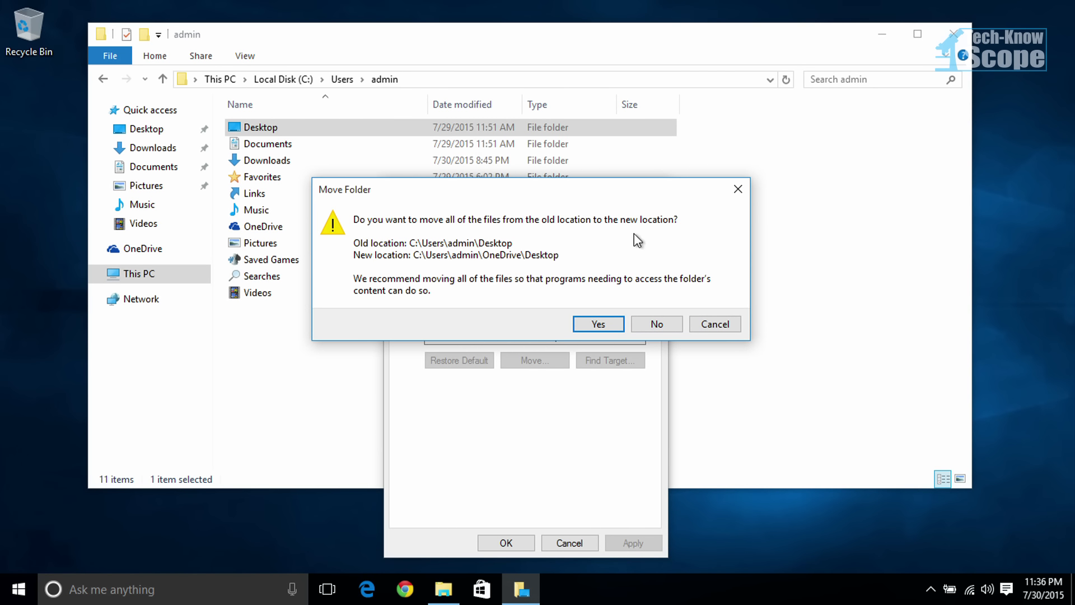
{"action": "left_click", "coordinate": [598, 324]}
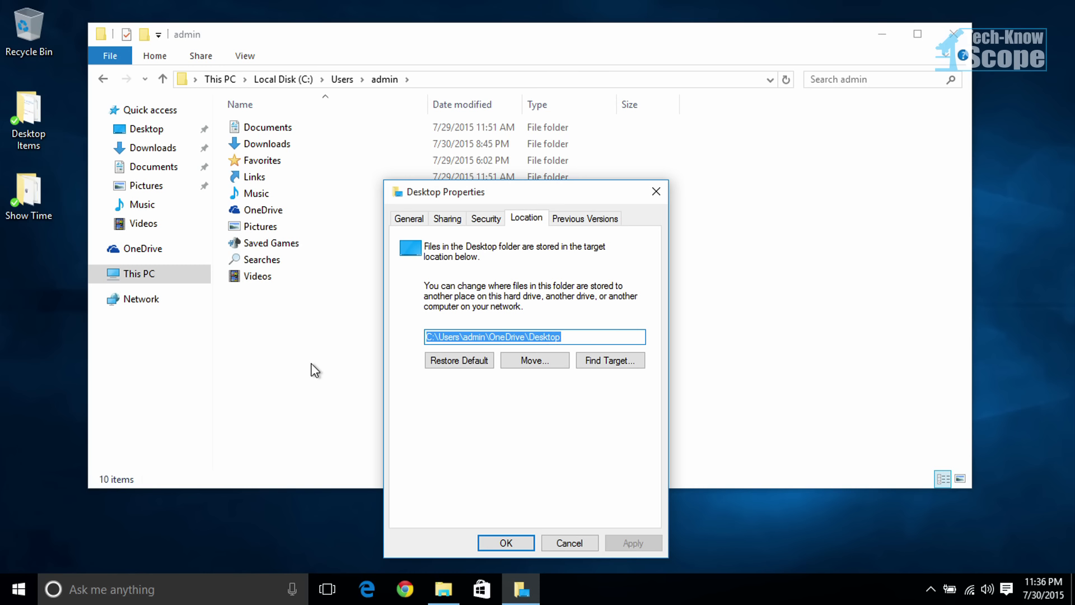
{"action": "left_click", "coordinate": [523, 539]}
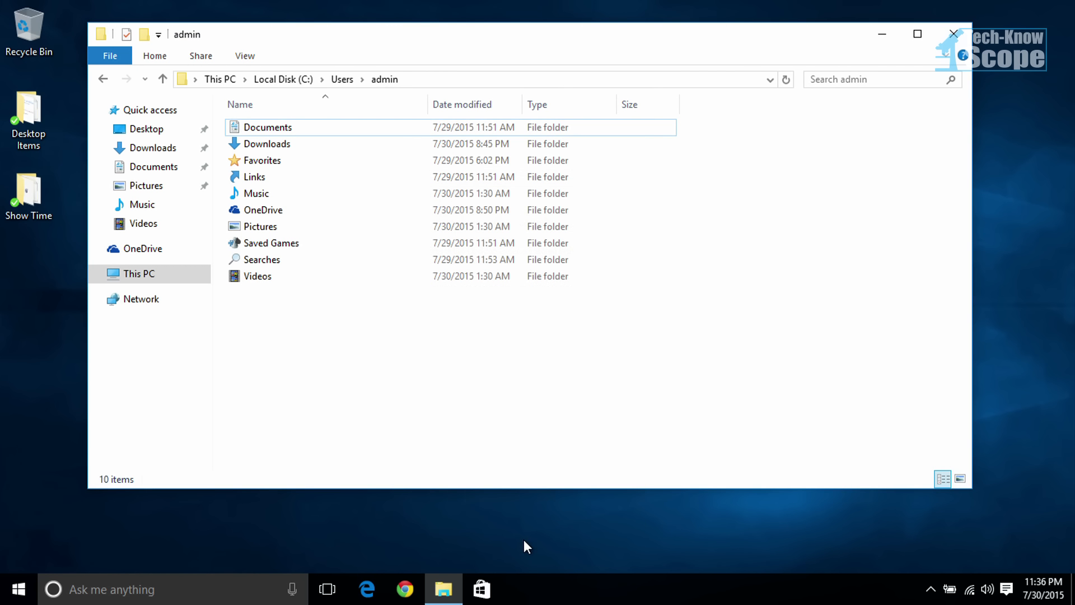
Step: Open the location settings of the admin folder's Documents folder
{"action": "left_click", "coordinate": [262, 132]}
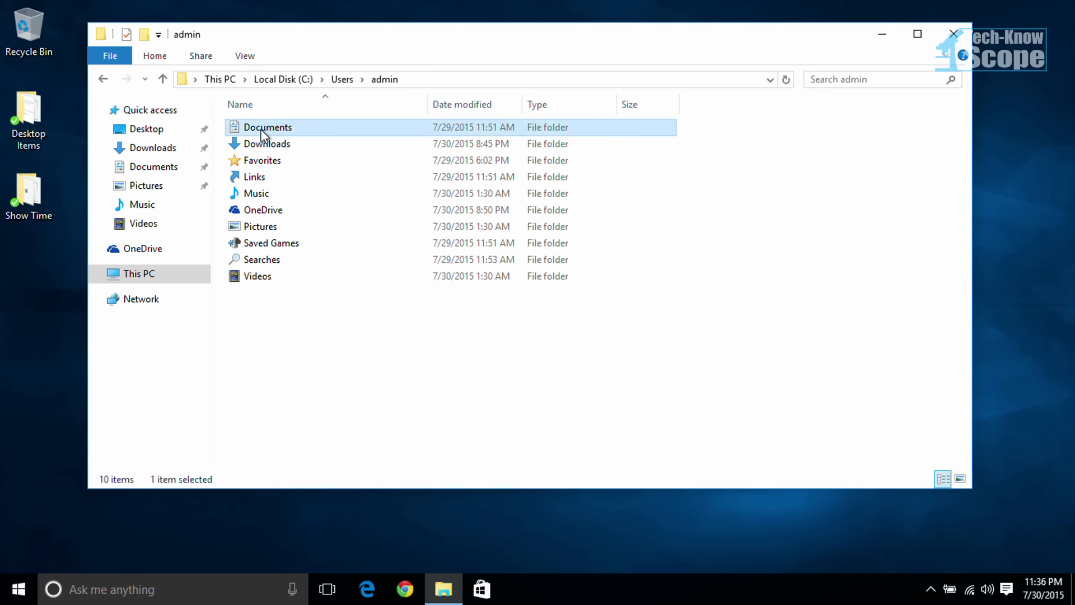
{"action": "right_click", "coordinate": [261, 131]}
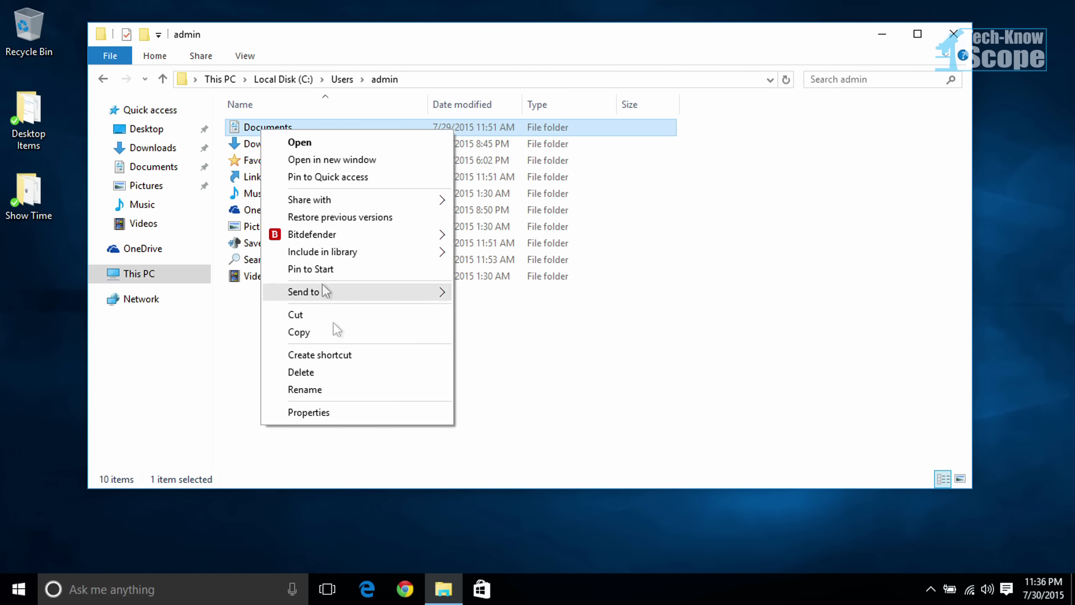
{"action": "left_click", "coordinate": [368, 417]}
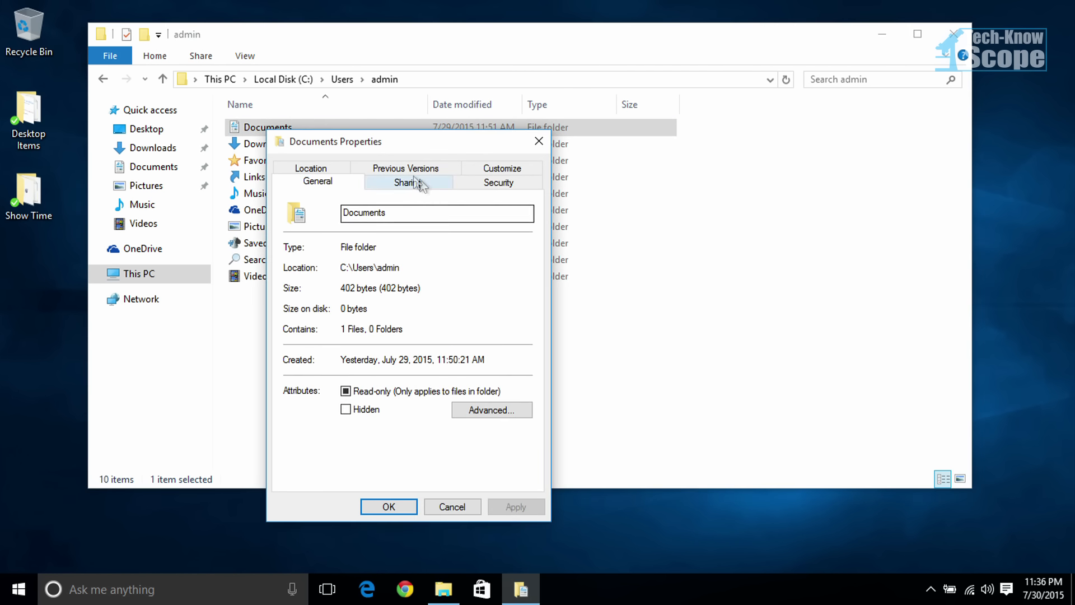
{"action": "left_click", "coordinate": [311, 169]}
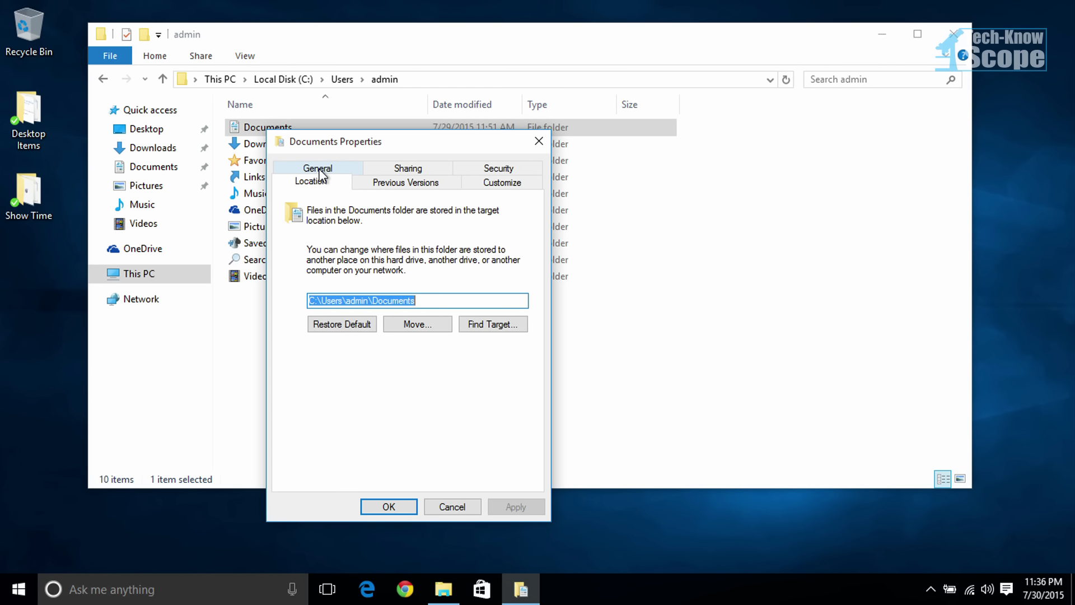
Step: Choose the Documents folder inside OneDrive as the new target location for the Documents folder
{"action": "left_click", "coordinate": [430, 330]}
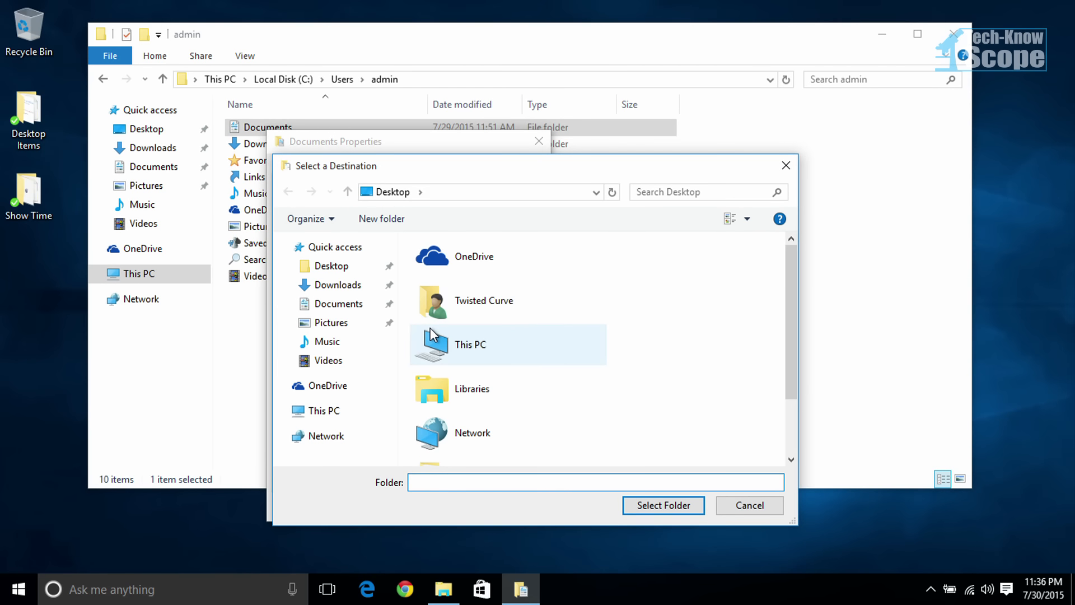
{"action": "double_click", "coordinate": [473, 256]}
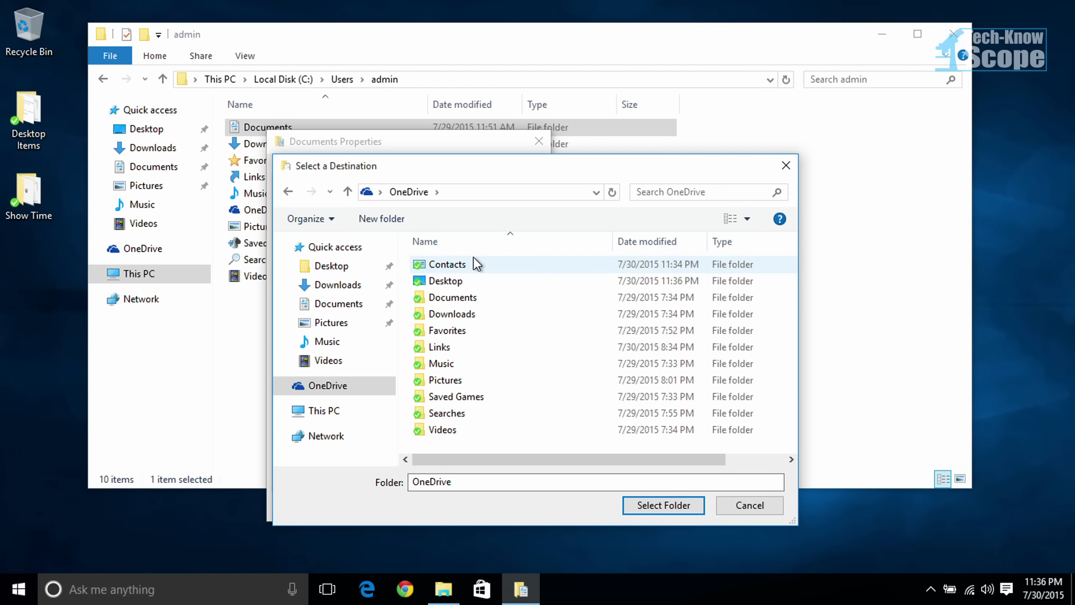
{"action": "double_click", "coordinate": [469, 300]}
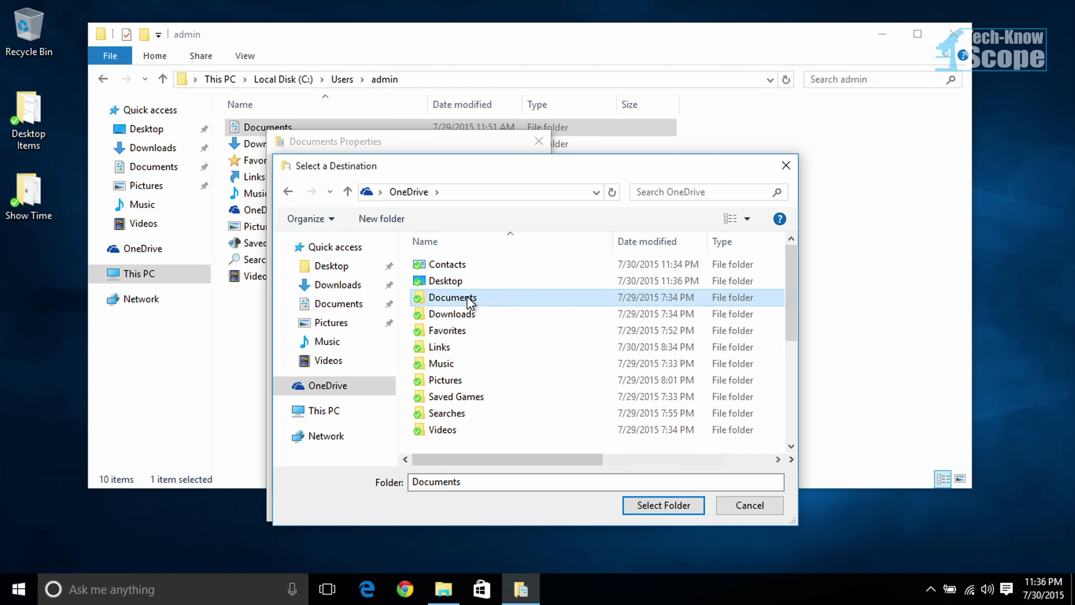
{"action": "left_click", "coordinate": [665, 506]}
{"action": "left_click", "coordinate": [665, 505]}
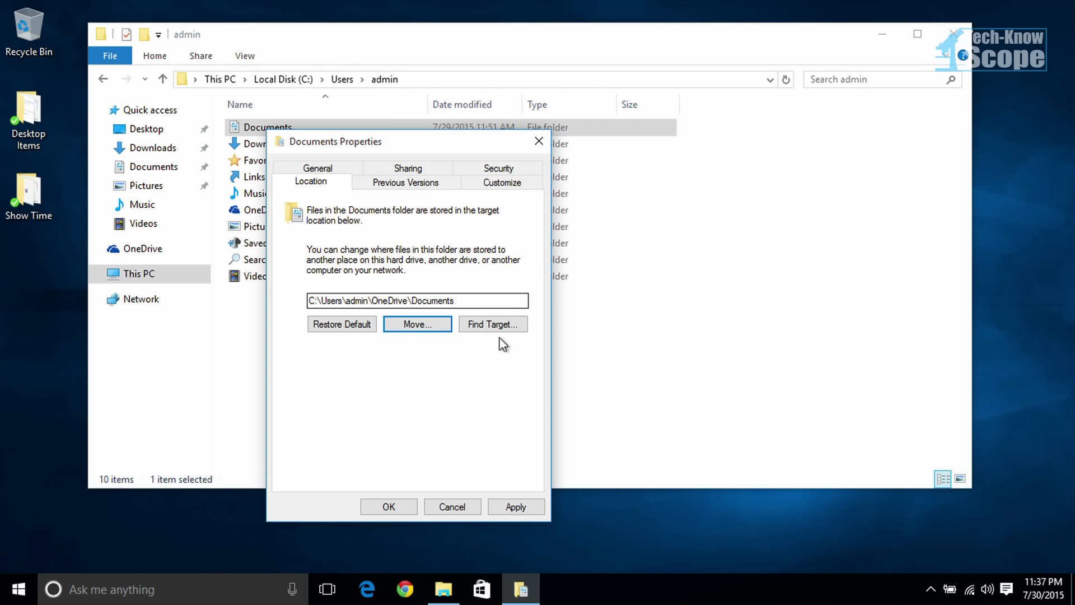
Step: Apply the new Documents location, moving all files to OneDrive\Documents and accepting the redirection into the OneDrive system folder
{"action": "left_click", "coordinate": [519, 505]}
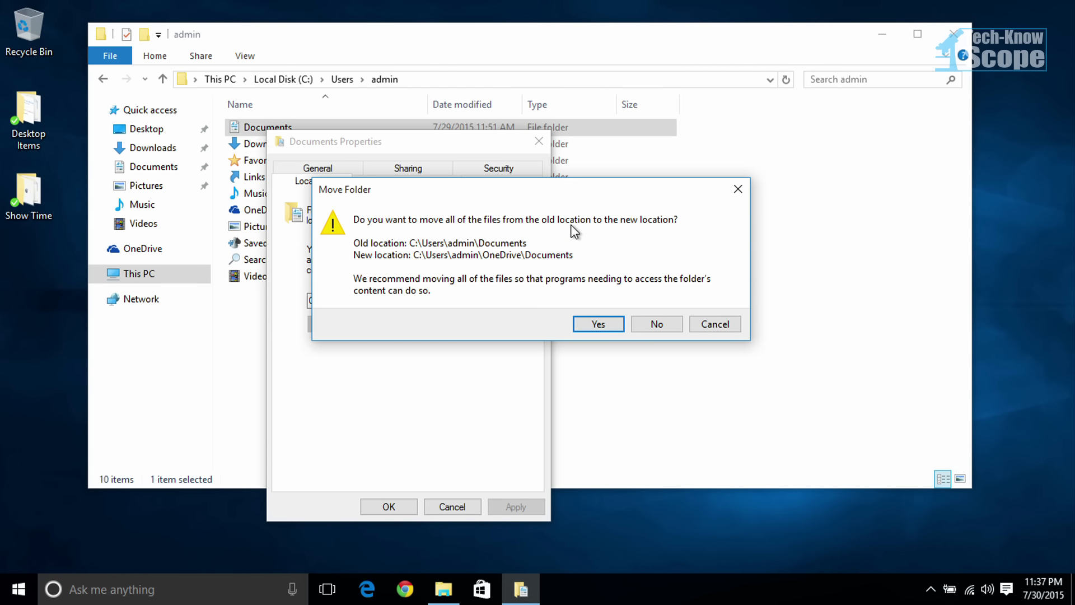
{"action": "left_click", "coordinate": [598, 325]}
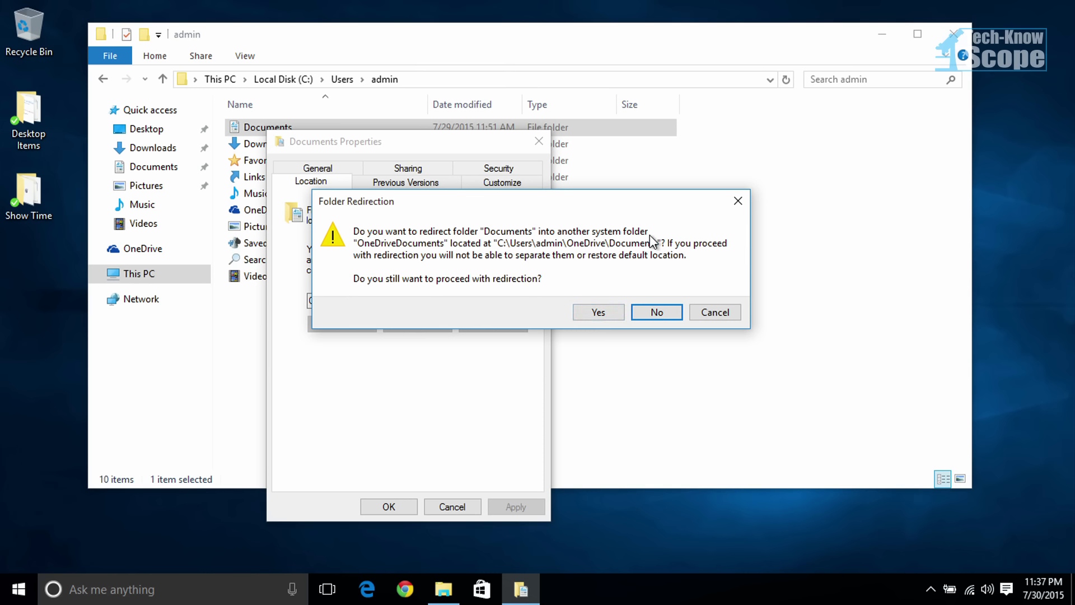
{"action": "left_click_drag", "start_coordinate": [630, 213], "coordinate": [923, 262]}
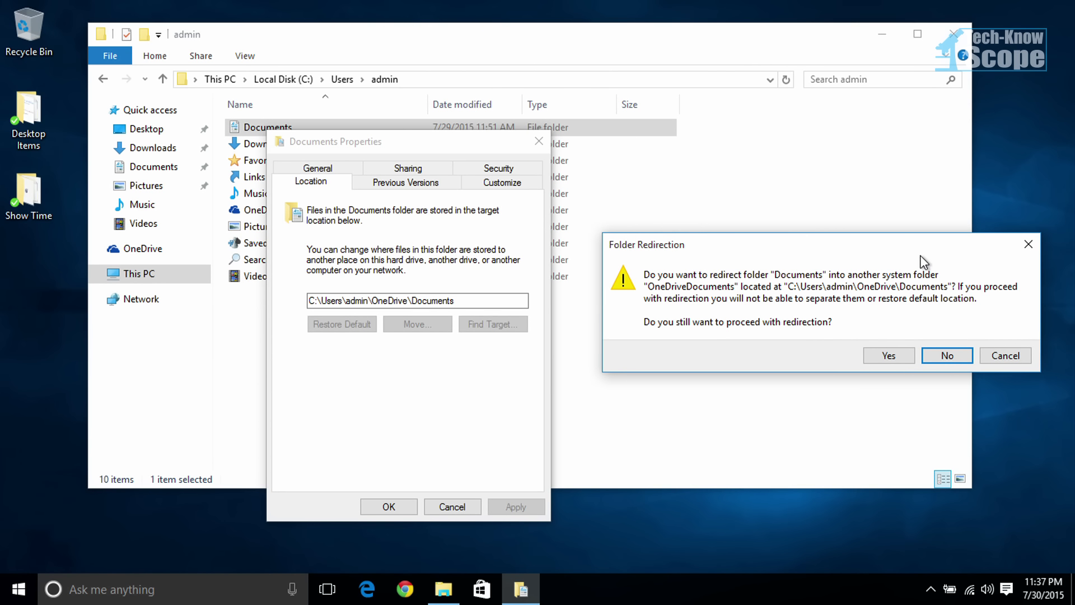
{"action": "left_click", "coordinate": [883, 356]}
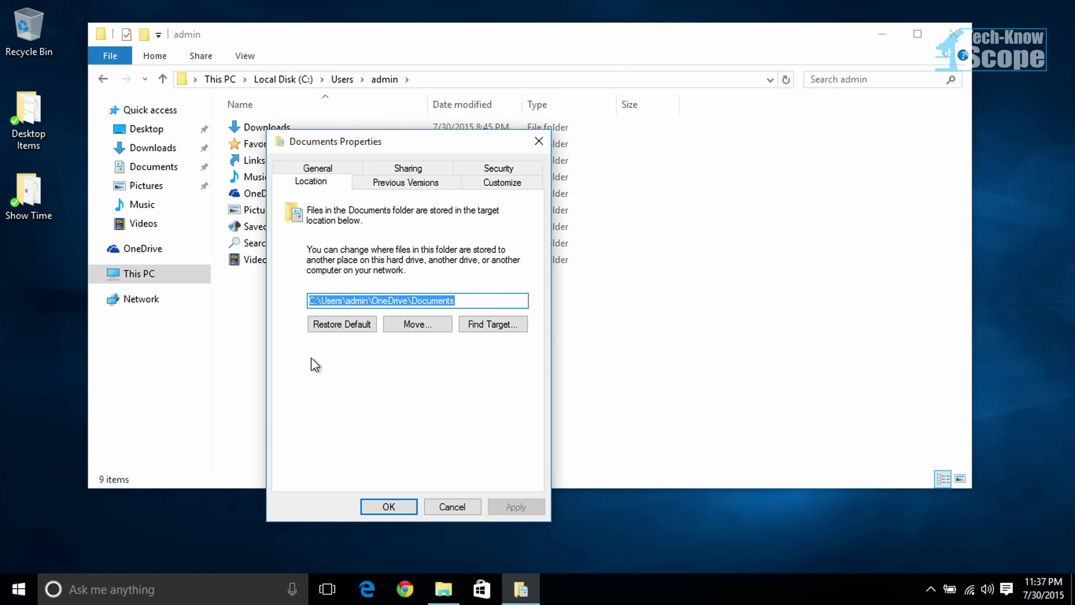
{"action": "left_click", "coordinate": [389, 506]}
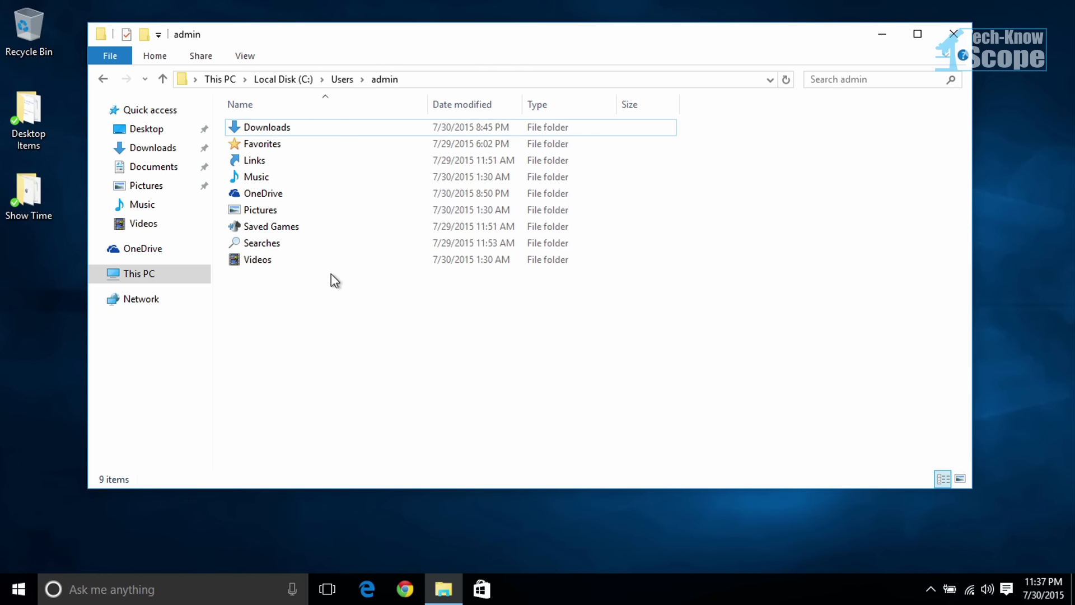
Step: Check the redirected folders inside the OneDrive folder and close File Explorer
{"action": "double_click", "coordinate": [268, 194]}
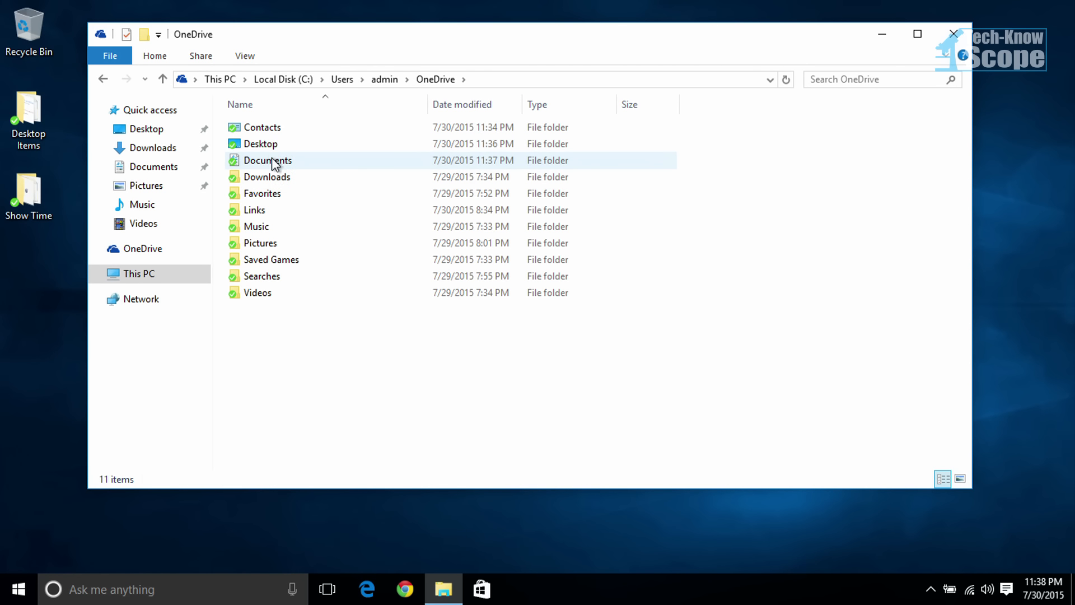
{"action": "mouse_move", "coordinate": [274, 163]}
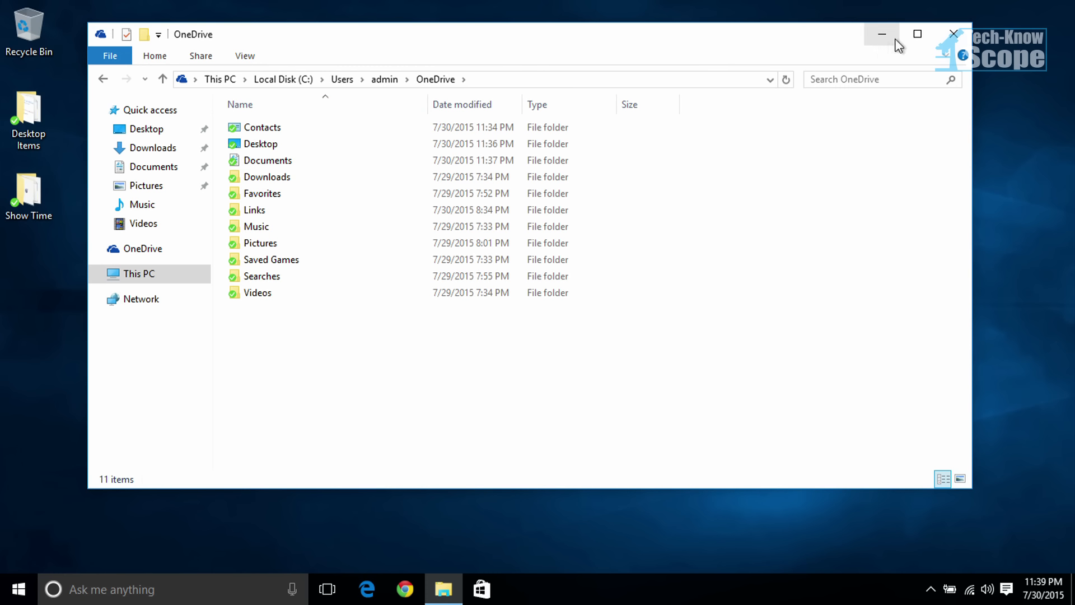
{"action": "left_click", "coordinate": [953, 30]}
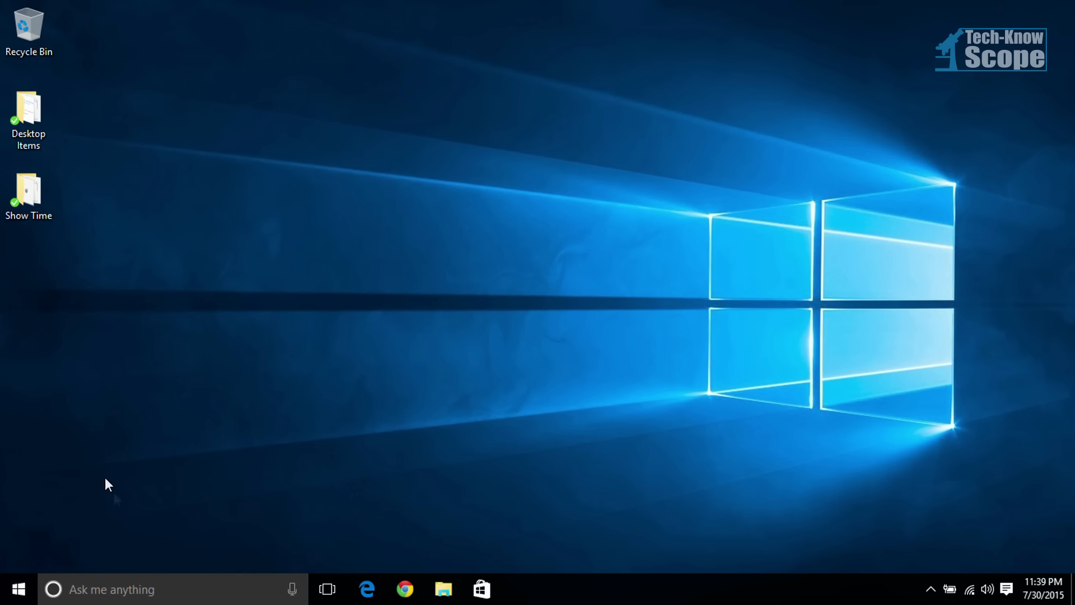
Step: Search for "windows update", check for updates, and open the advanced setting for how updates are delivered
{"action": "left_click", "coordinate": [137, 589]}
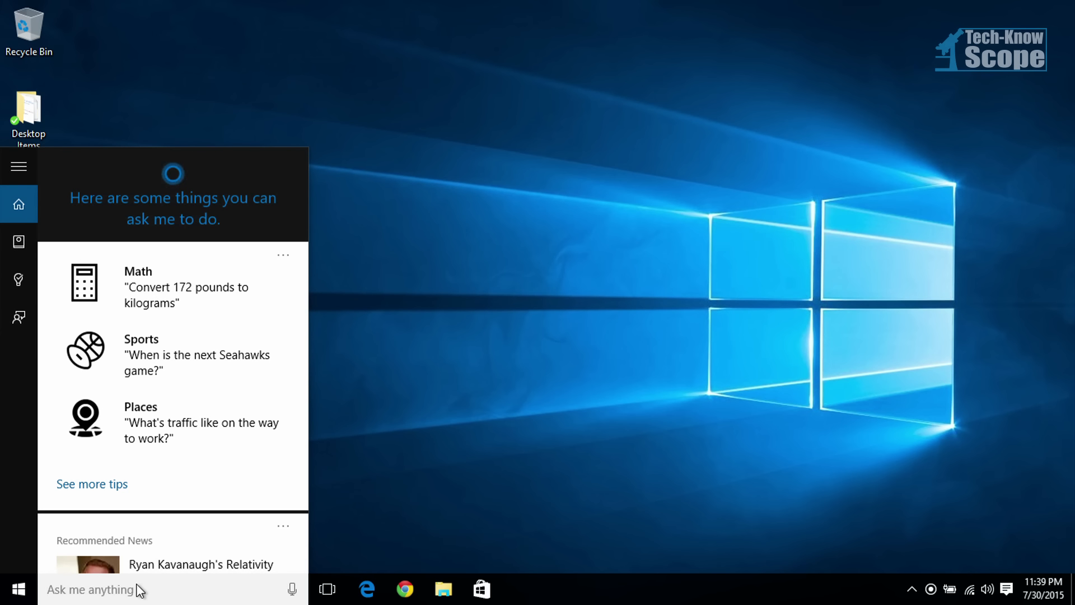
{"action": "type", "text": "windows update"}
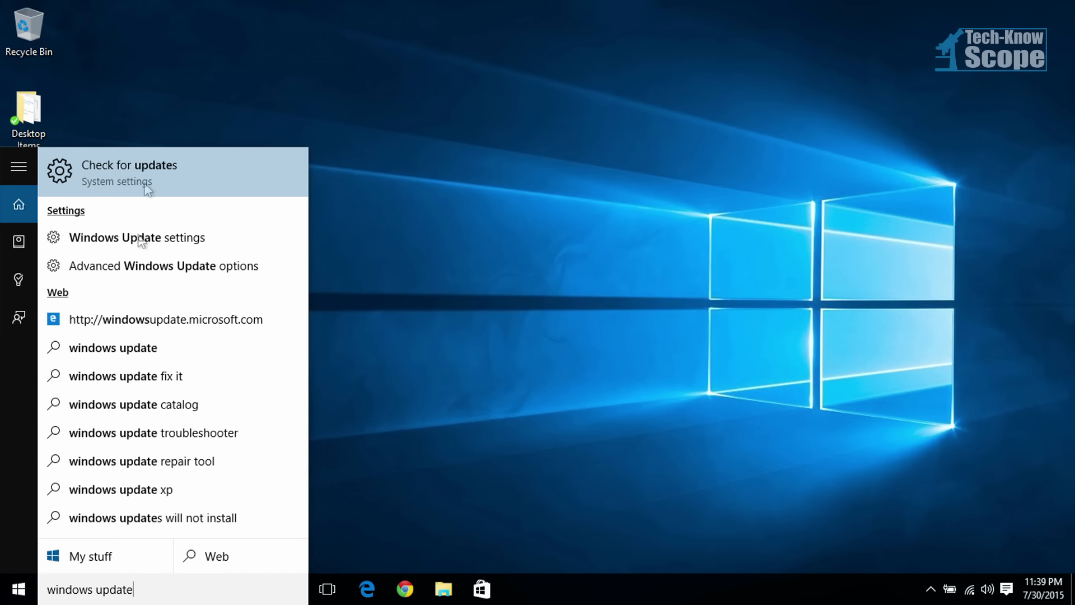
{"action": "left_click", "coordinate": [147, 185]}
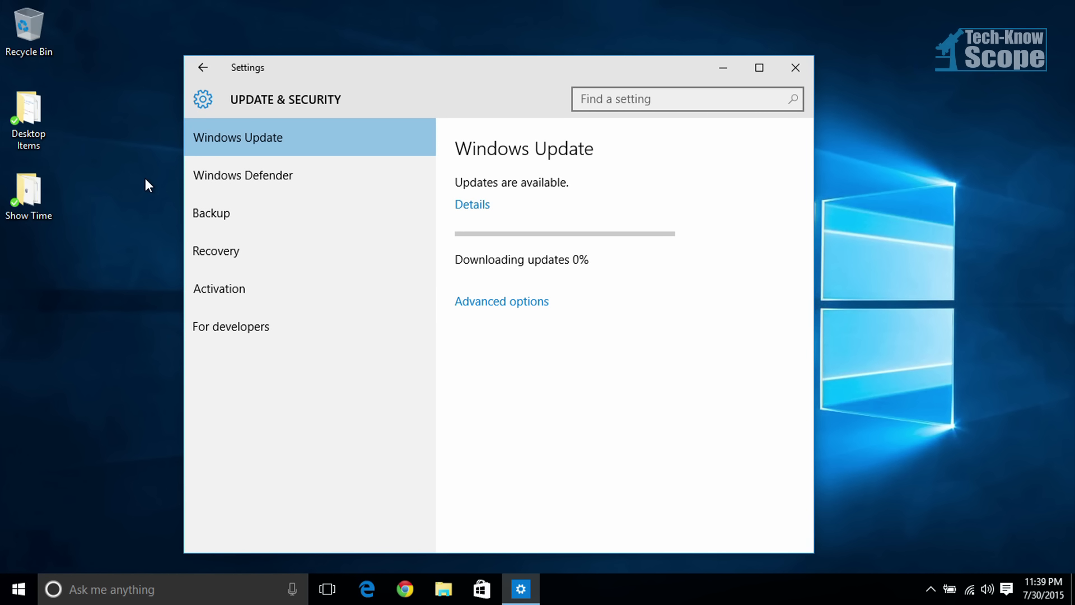
{"action": "left_click", "coordinate": [537, 302]}
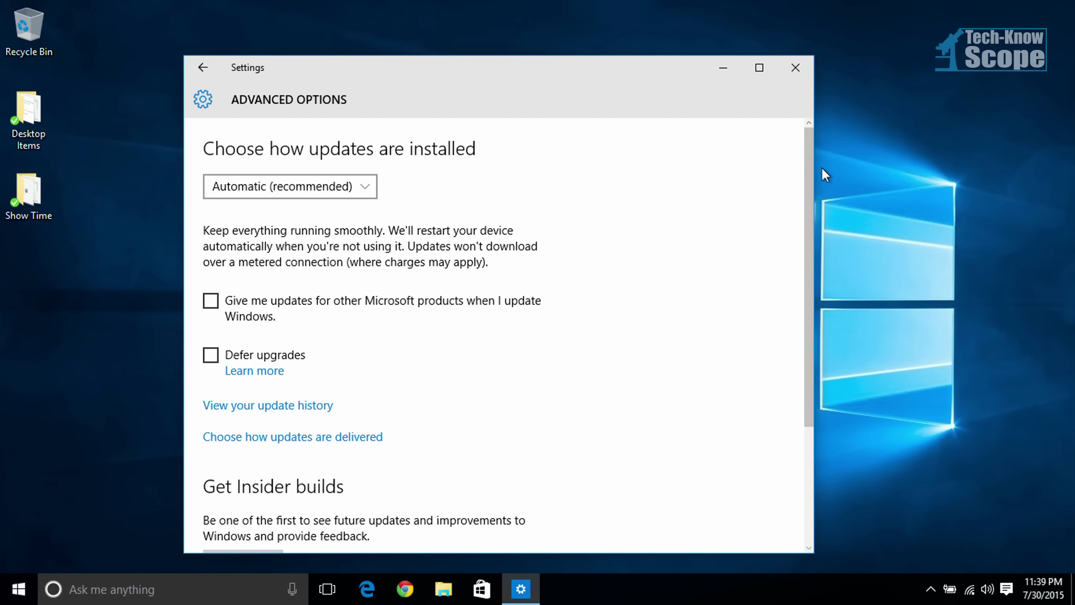
{"action": "mouse_move", "coordinate": [809, 173]}
{"action": "left_mouse_down"}
{"action": "mouse_move", "coordinate": [807, 305]}
{"action": "mouse_move", "coordinate": [802, 190]}
{"action": "left_mouse_up"}
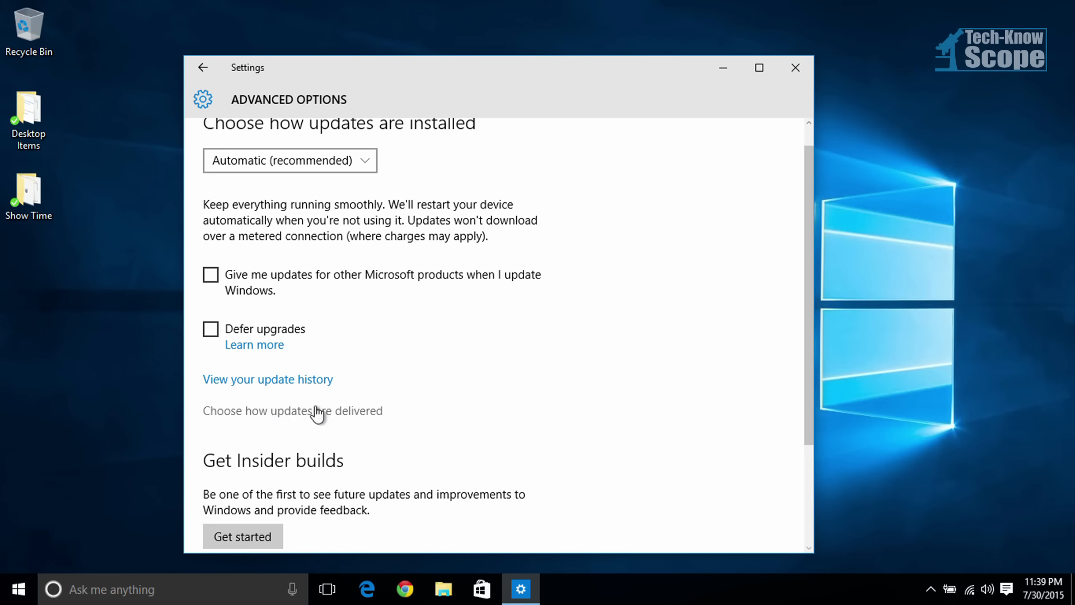
{"action": "left_click", "coordinate": [350, 417]}
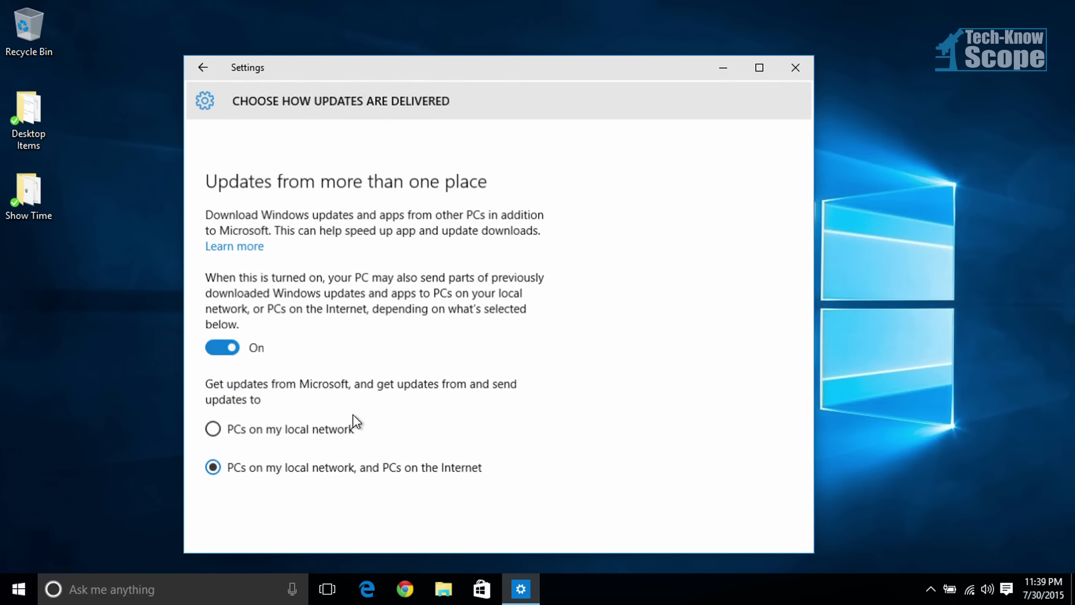
Step: Limit getting and sending updates to PCs on my local network, and close the Settings window
{"action": "left_click_drag", "start_coordinate": [806, 221], "coordinate": [811, 250]}
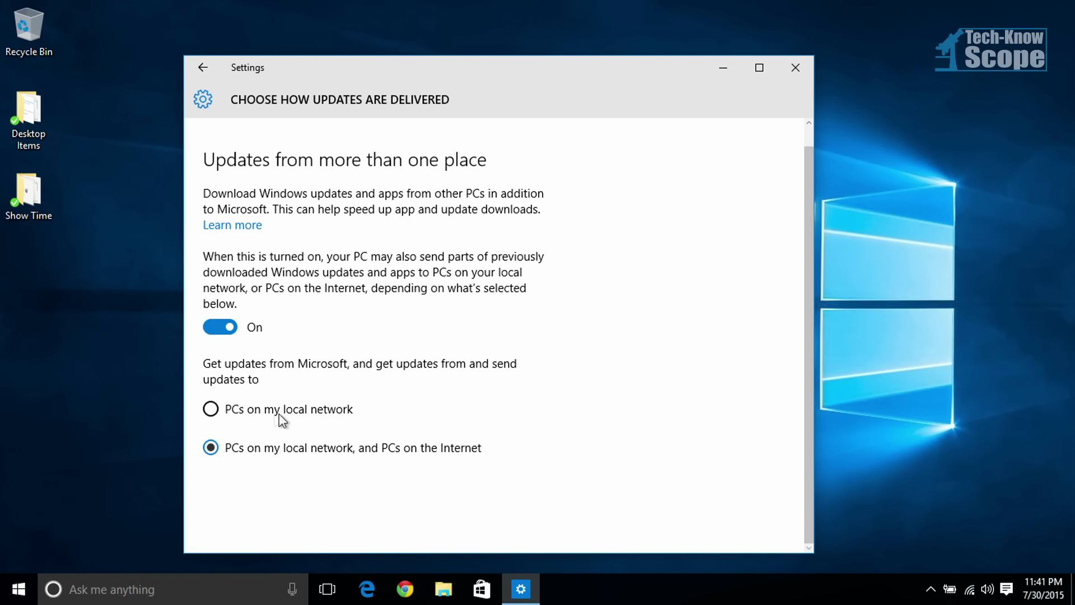
{"action": "left_click", "coordinate": [217, 411]}
{"action": "left_click", "coordinate": [207, 65]}
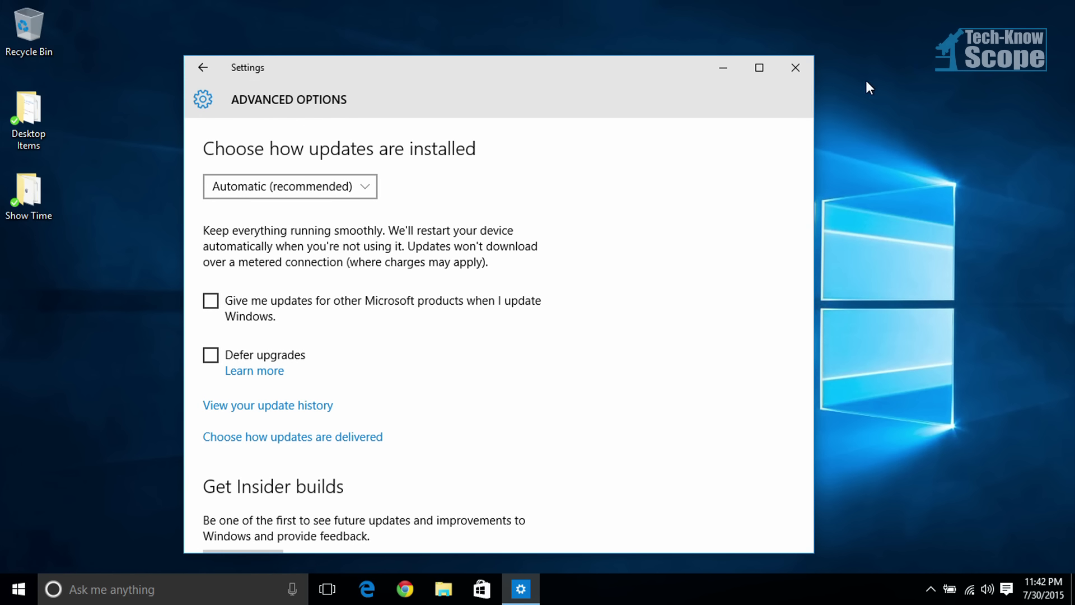
{"action": "left_click", "coordinate": [804, 66]}
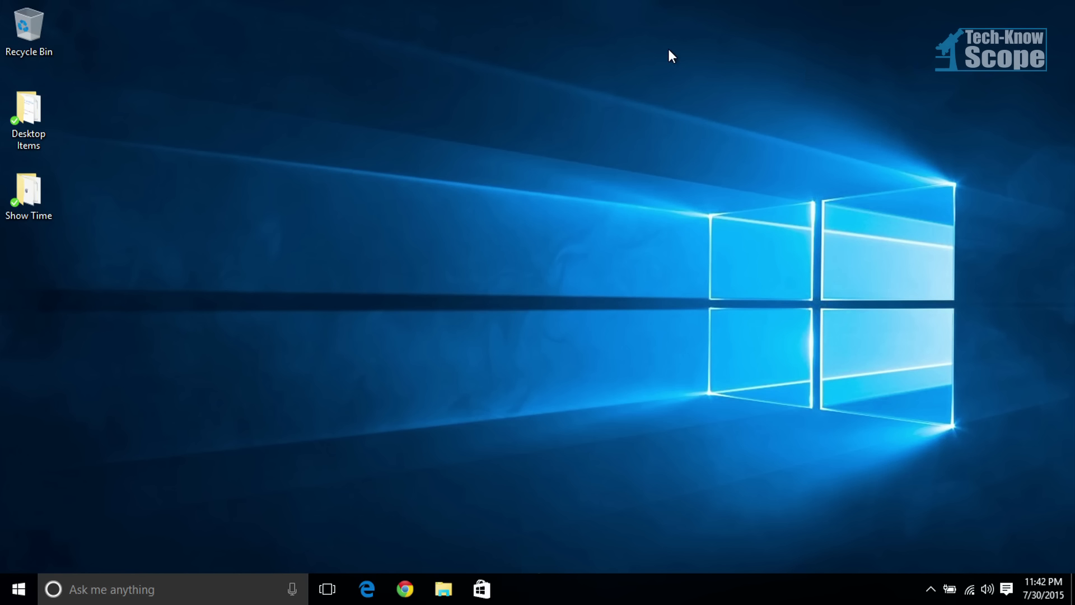